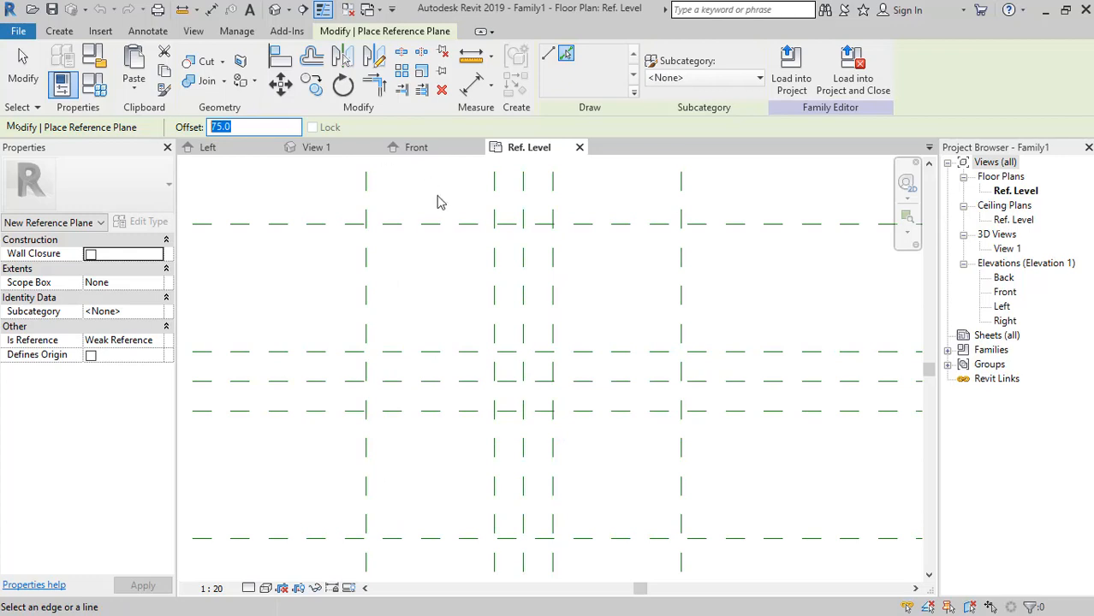
Add four reference planes offset 30 inward from the planes flanking the two centre lines in the plan.
key("Return")
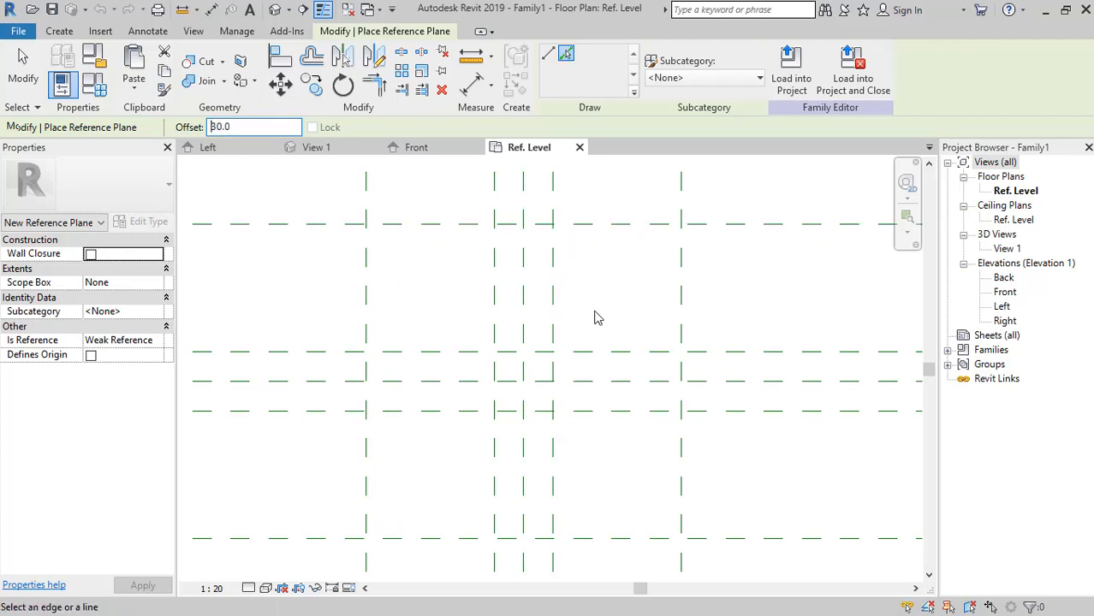
left_click(497, 335)
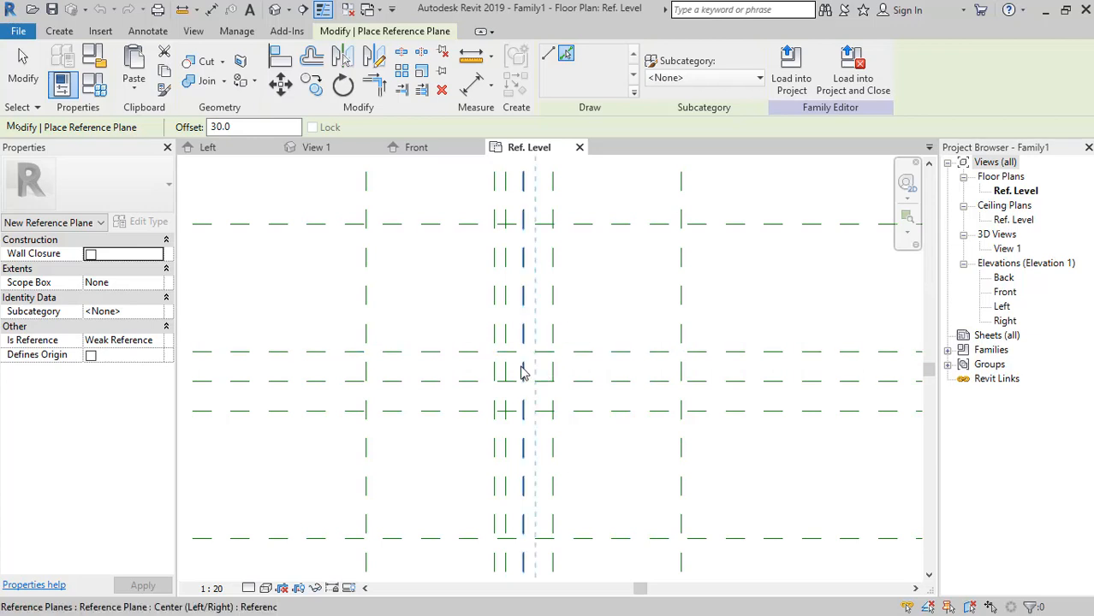
left_click(547, 413)
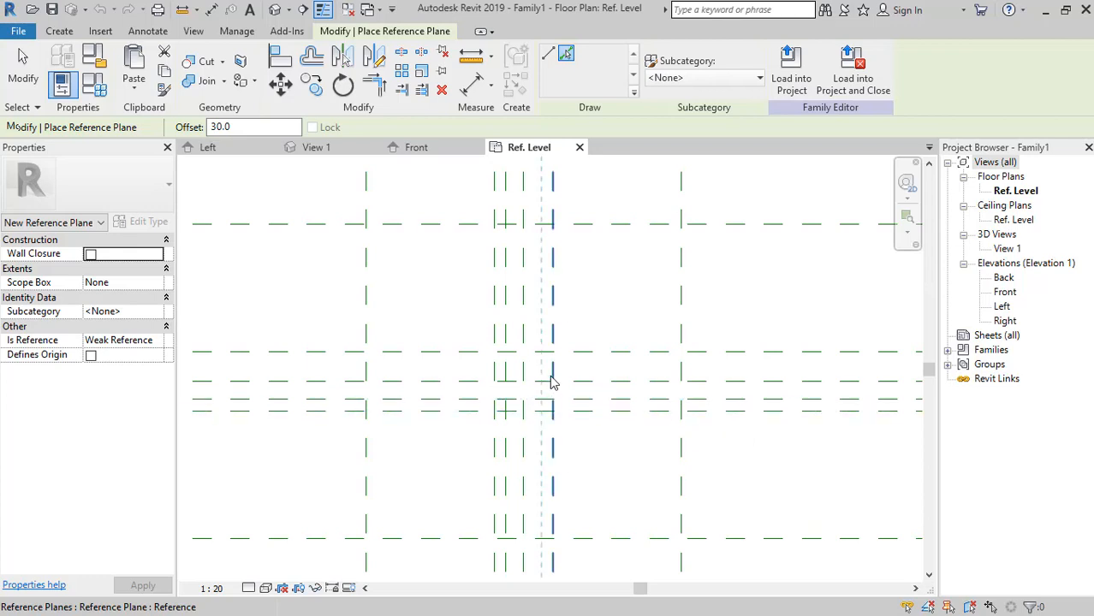
left_click(553, 374)
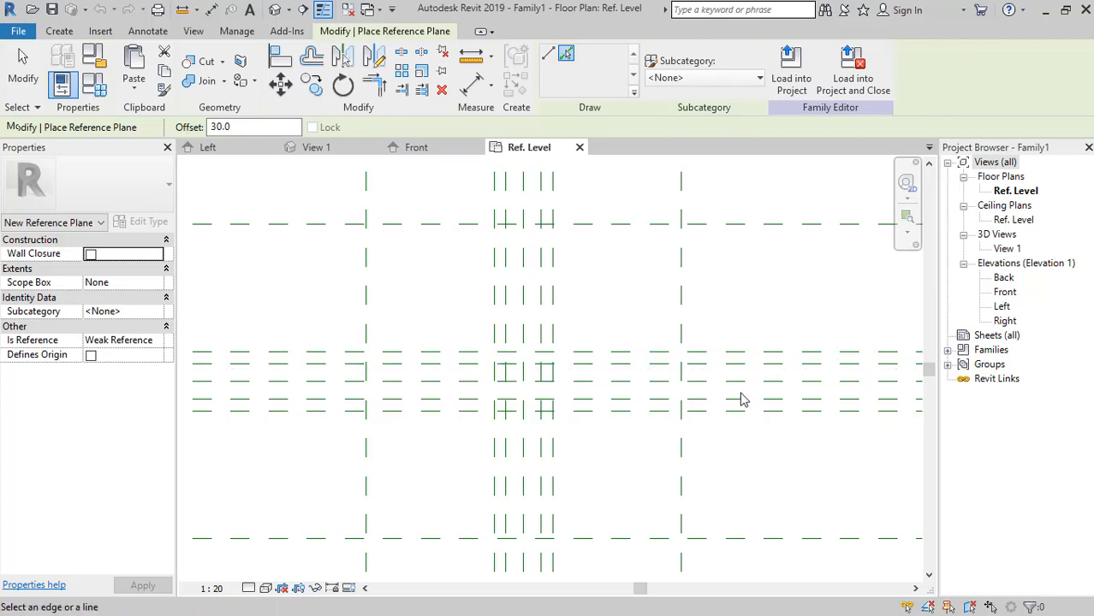
In the Back elevation, add a horizontal reference plane 350 above Ref. Level and another 100 above that one.
double_click(1008, 283)
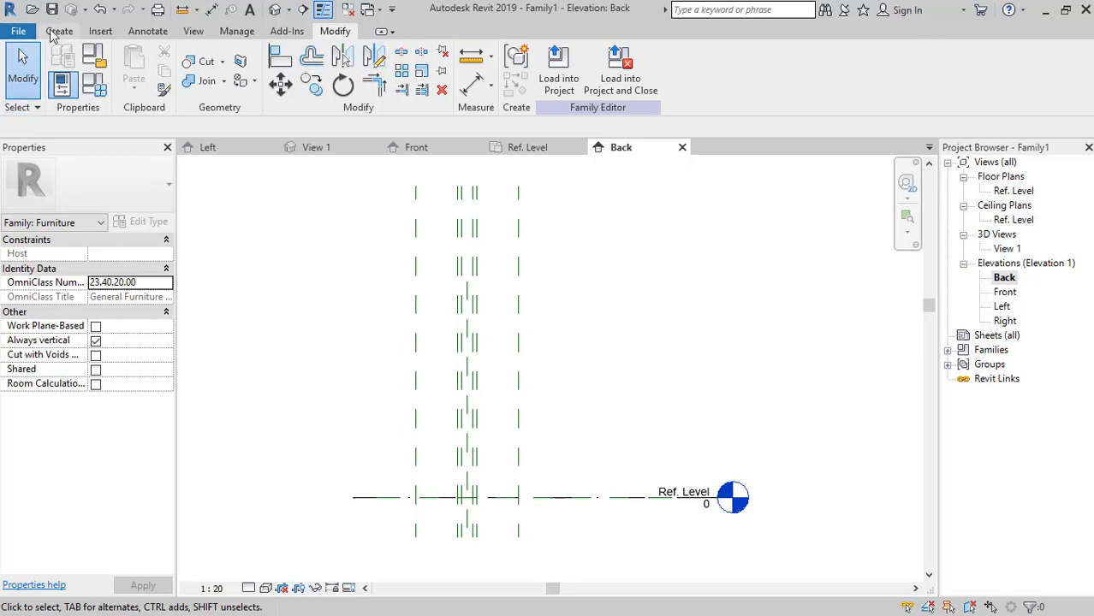
left_click(53, 32)
left_click(856, 73)
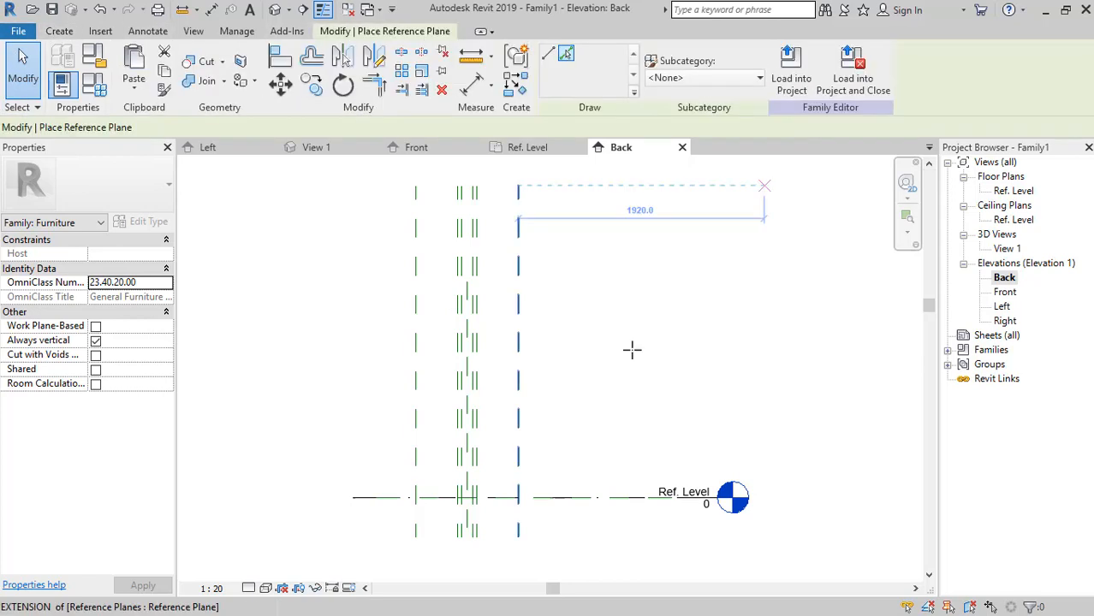
left_click(570, 54)
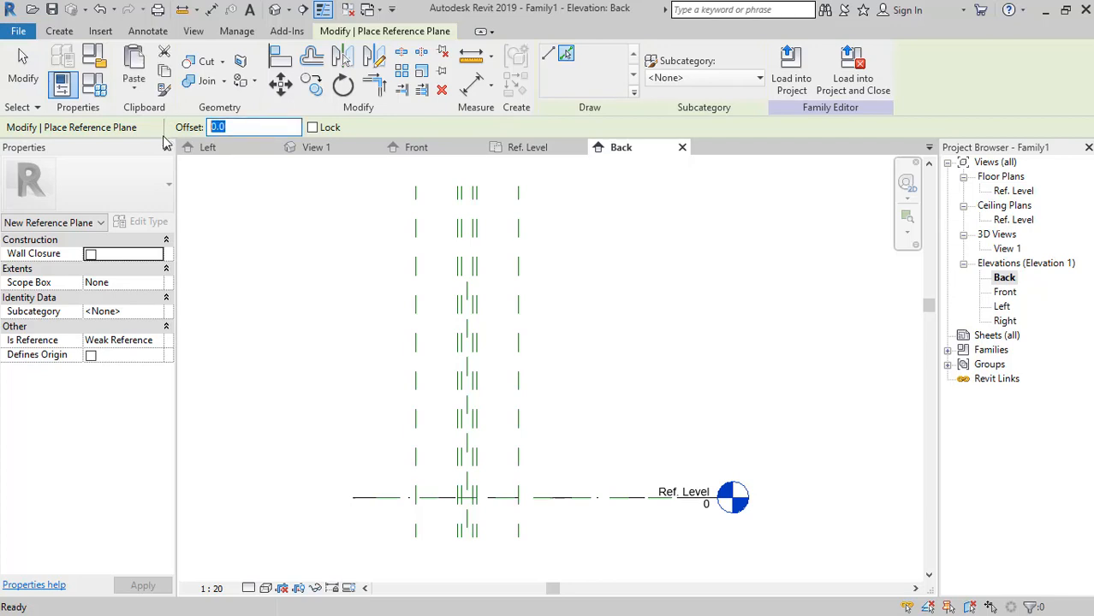
type("350")
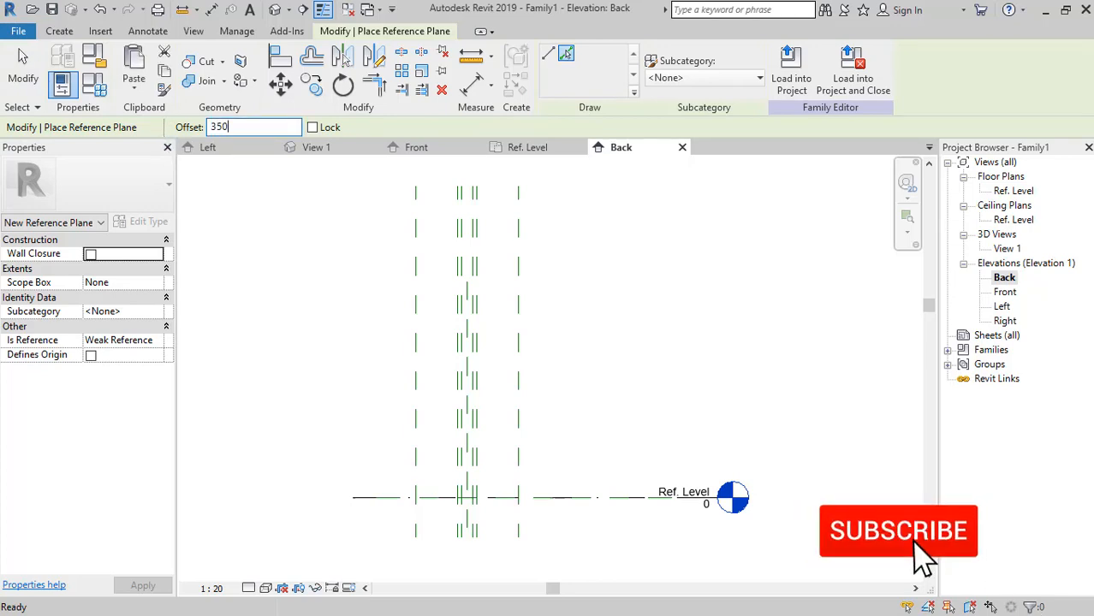
left_click(581, 498)
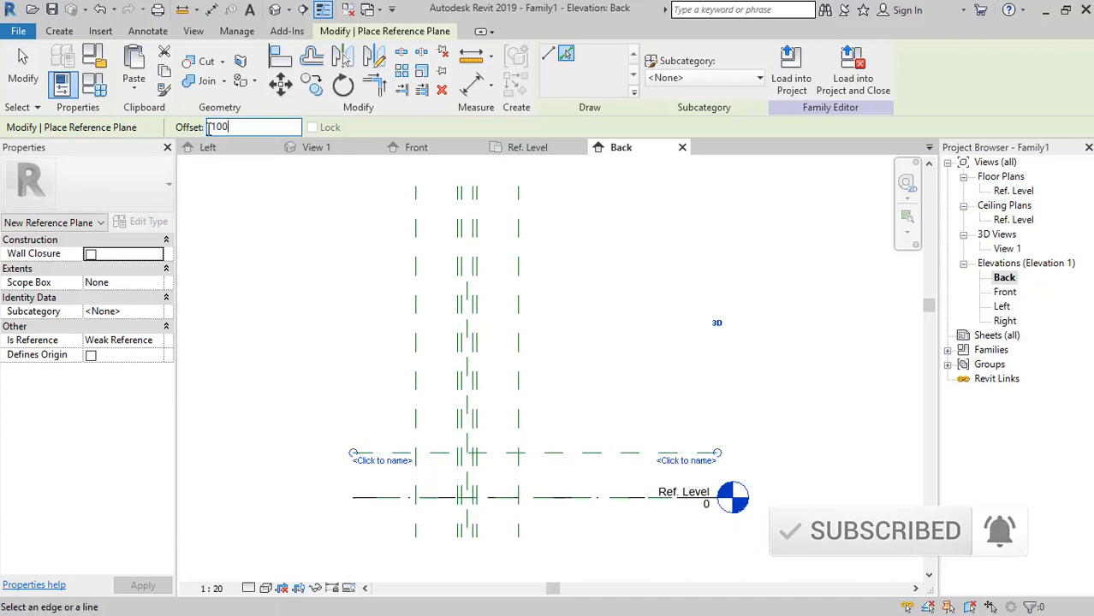
left_click(589, 453)
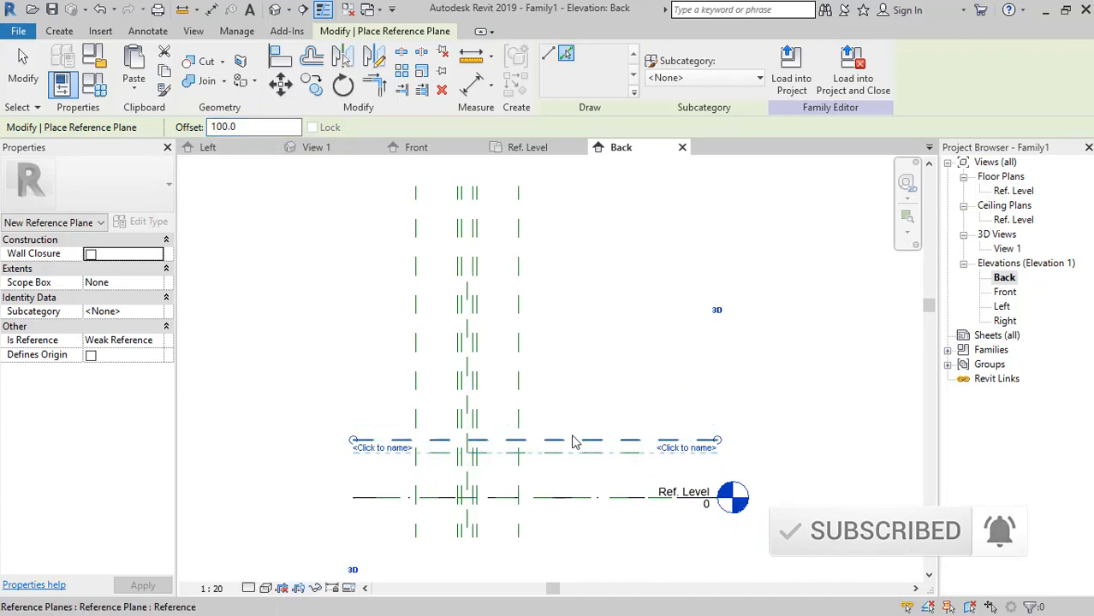
scroll(522, 477, "up", 1)
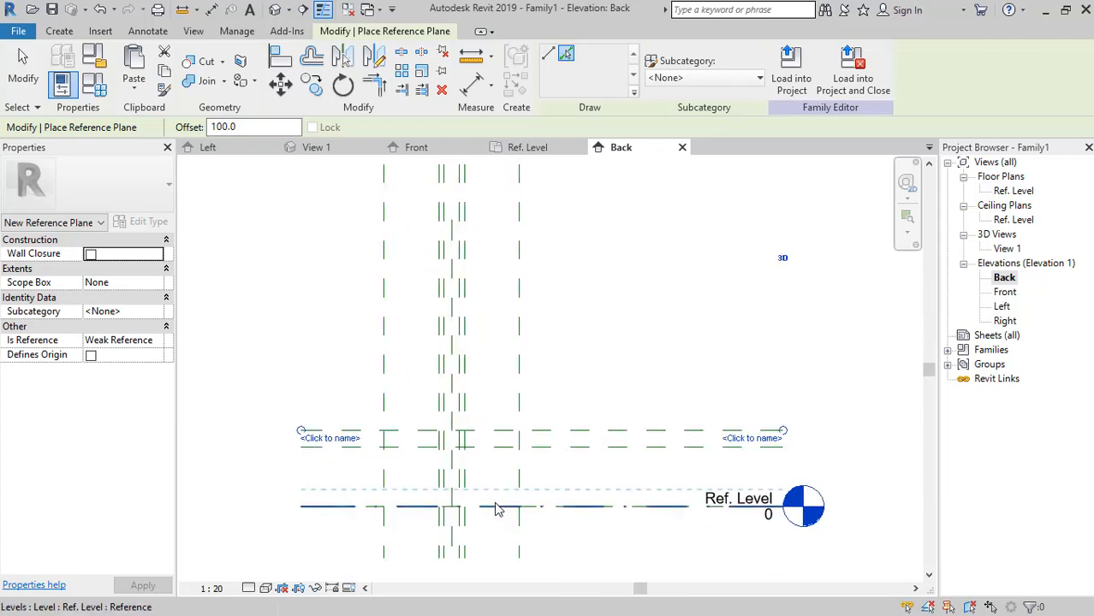
scroll(495, 508, "up", 2)
In the Ref. Level floor plan, create an extrusion from an 800 by 800 rectangle snapped to the outermost reference planes.
double_click(1010, 191)
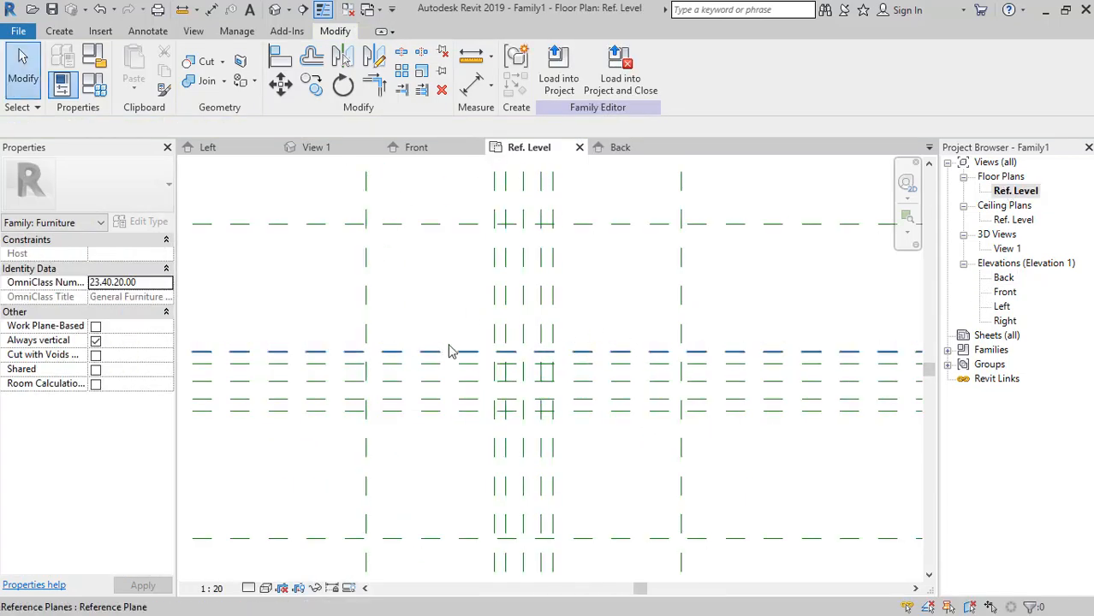
left_click(59, 32)
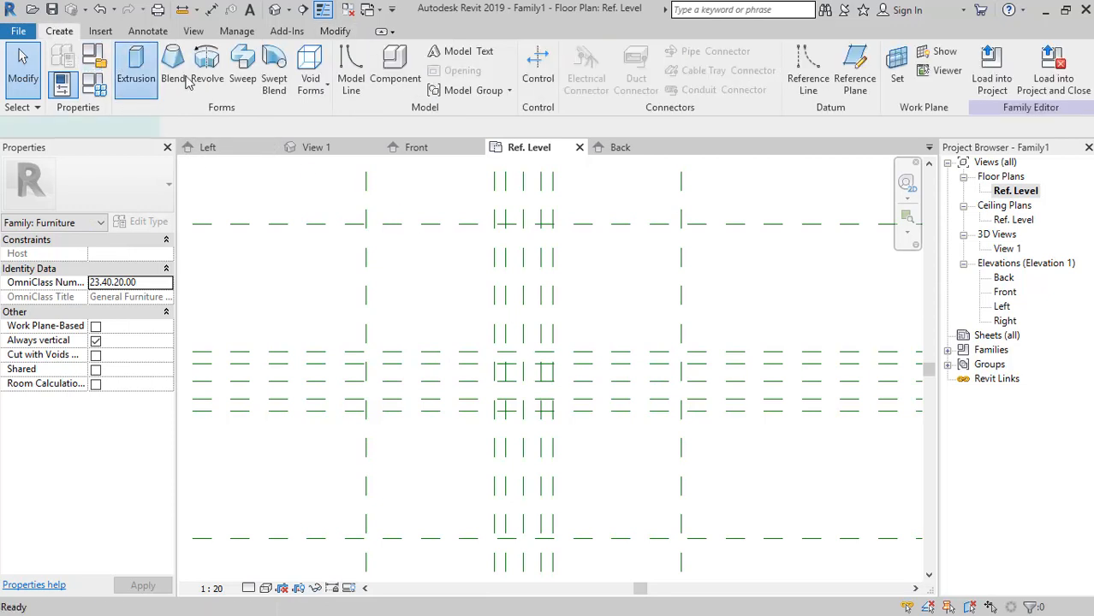
left_click(135, 69)
left_click(601, 54)
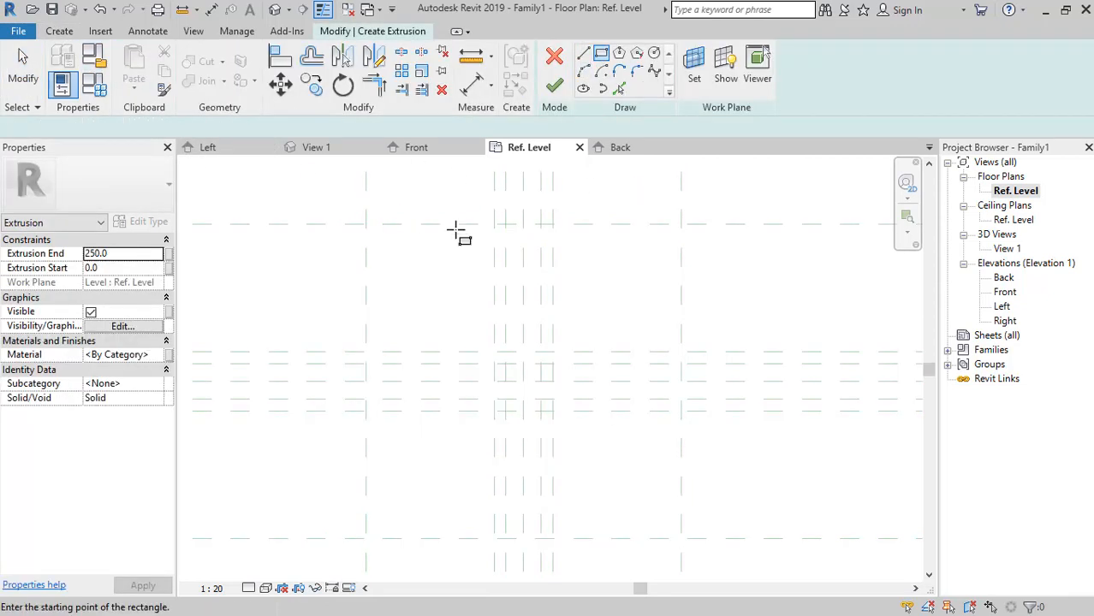
left_click(366, 225)
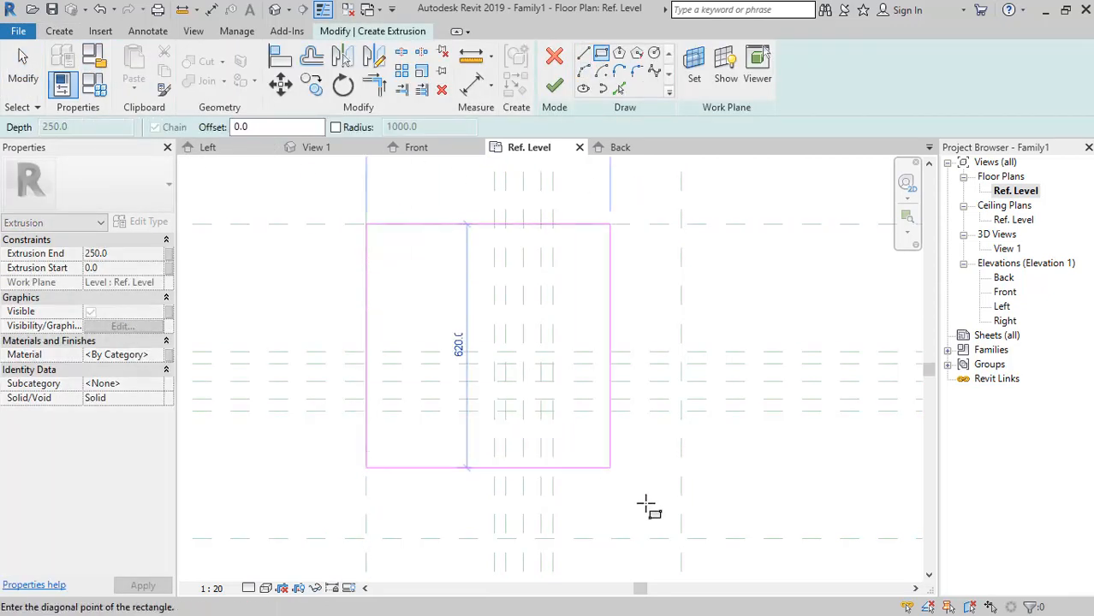
left_click(681, 539)
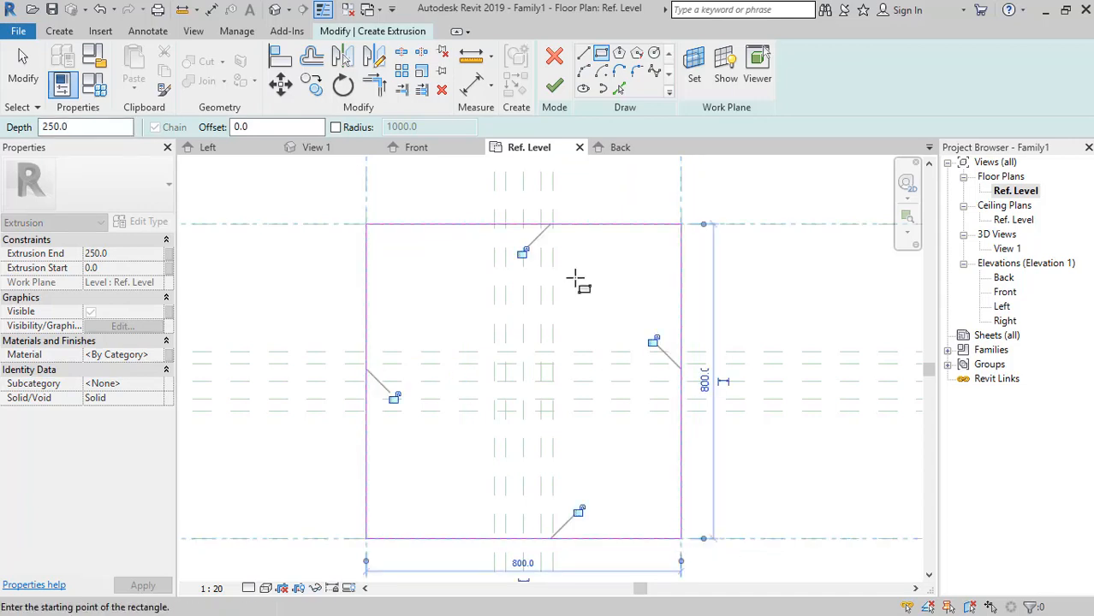
left_click(553, 88)
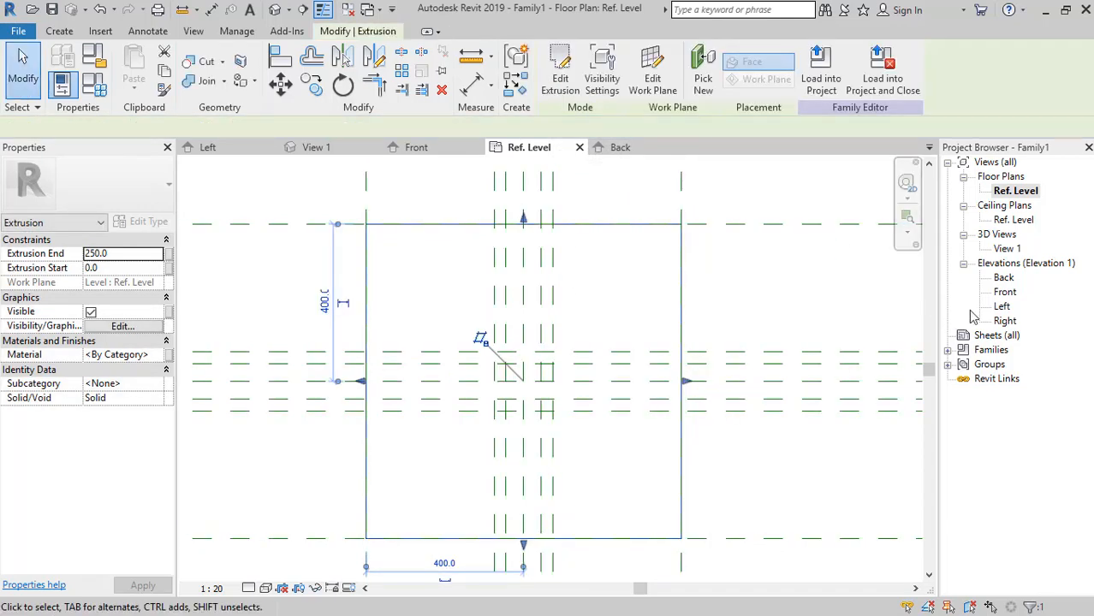
In the Back elevation, stretch the extrusion's top to the upper horizontal reference plane and its base to the lower one.
double_click(1005, 292)
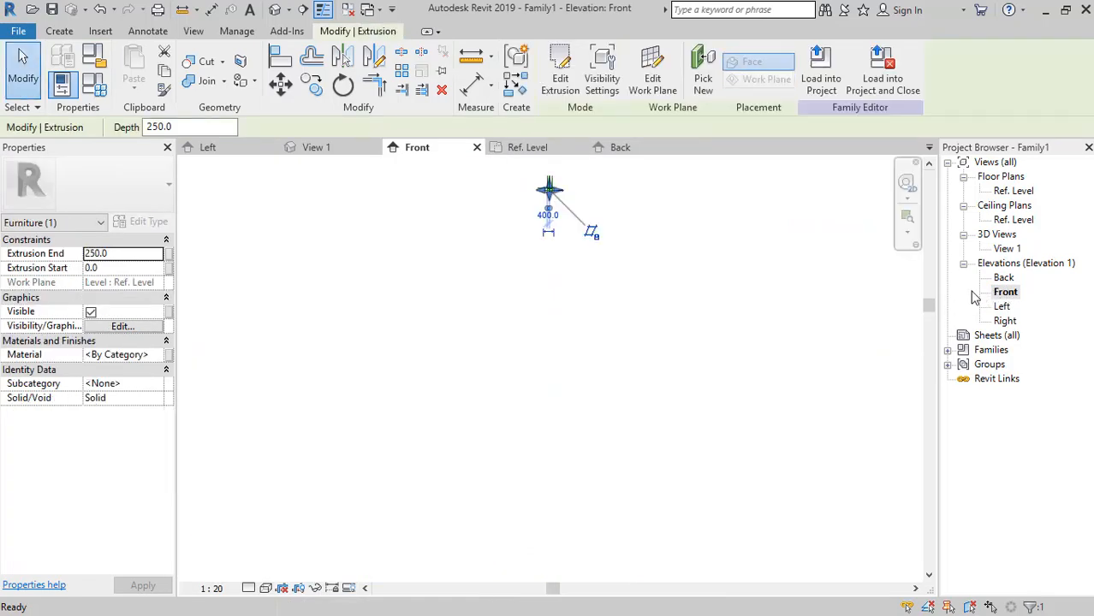
double_click(1004, 278)
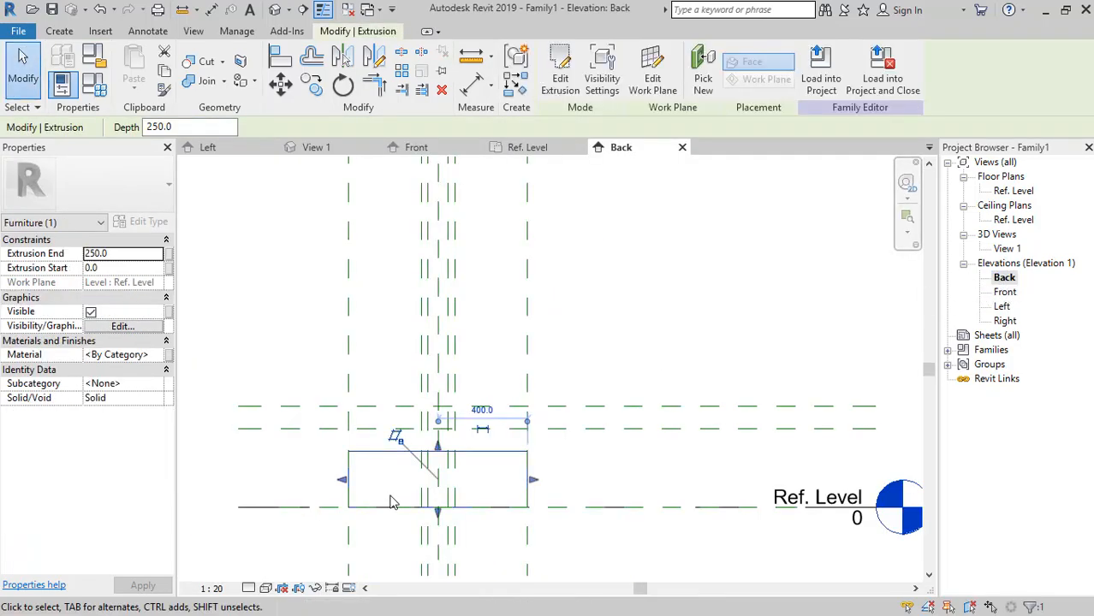
left_click_drag(439, 448, 440, 408)
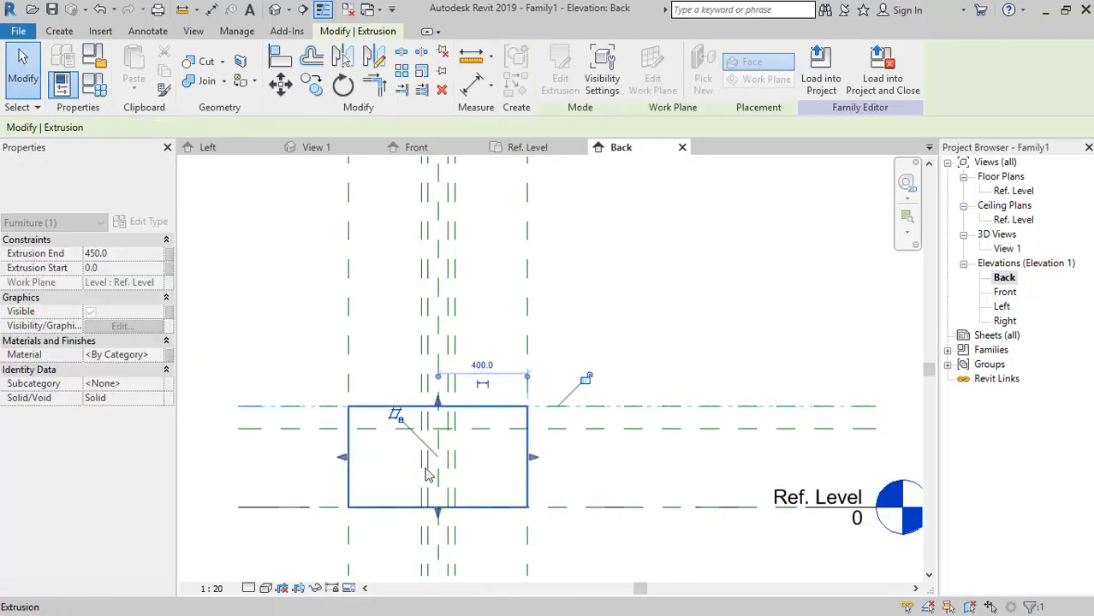
middle_click_drag(442, 467, 565, 368)
scroll(560, 368, "up", 4)
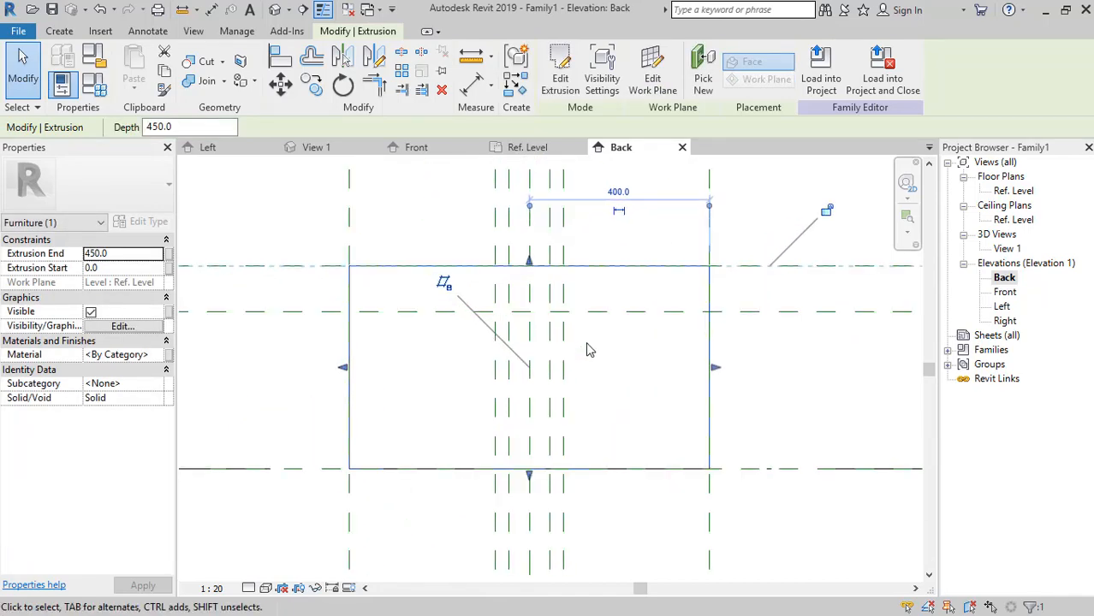
left_click_drag(528, 473, 526, 311)
left_click(296, 390)
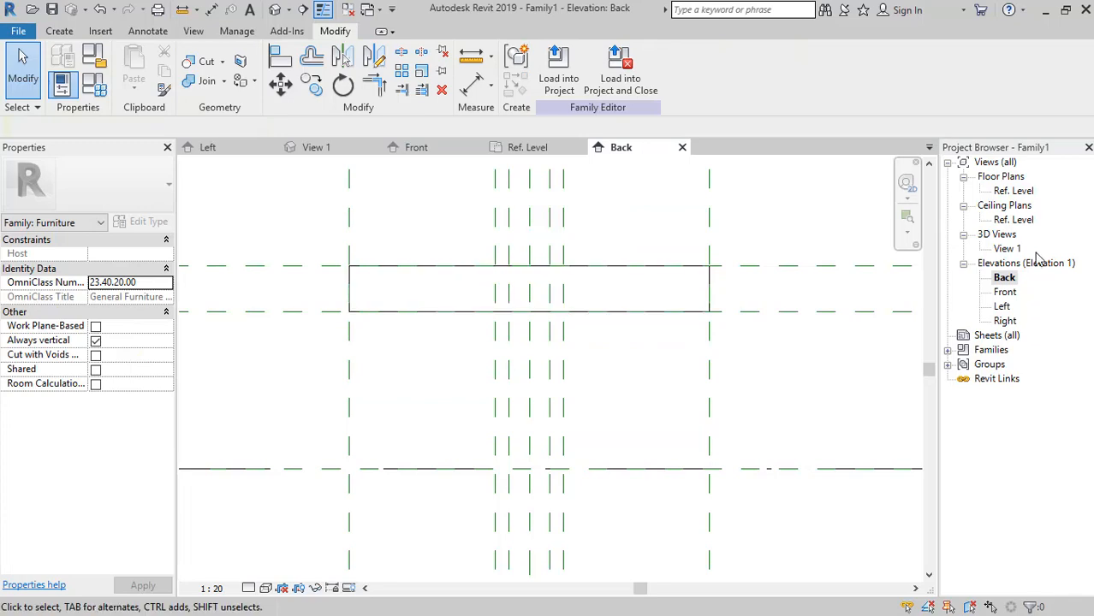
In the Ref. Level plan, start a void extrusion and sketch a 445 by 30 horizontal strip inward from the square's left edge.
double_click(1019, 191)
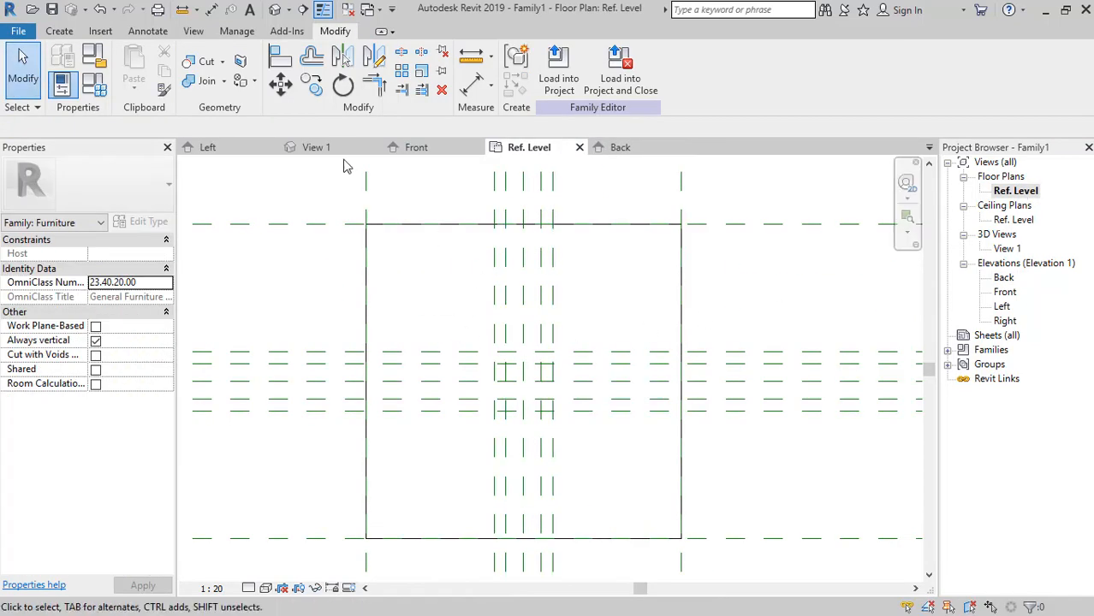
left_click(59, 30)
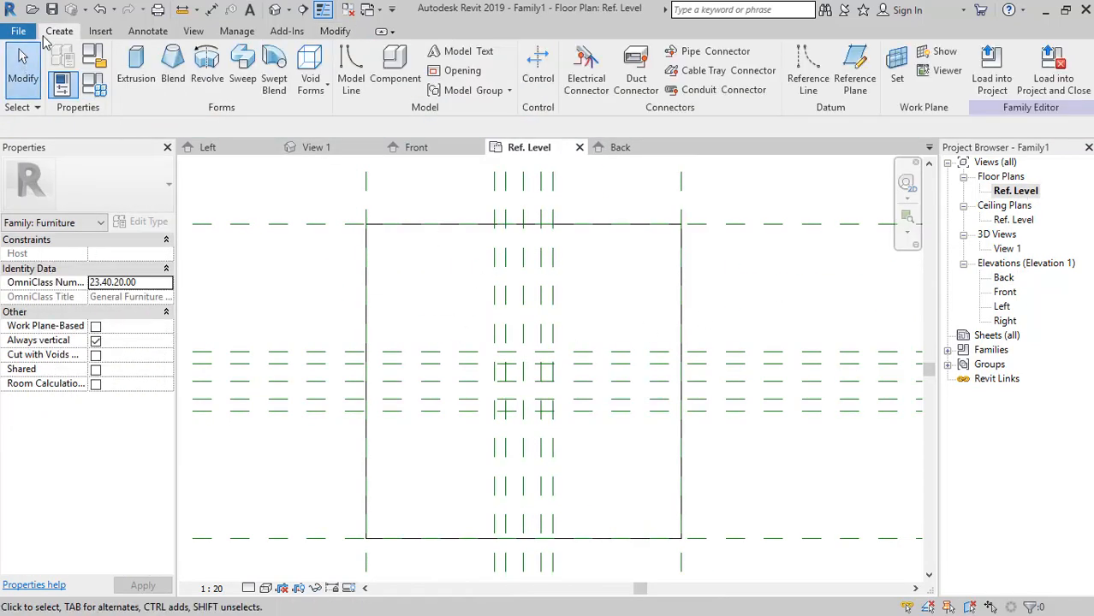
left_click(313, 84)
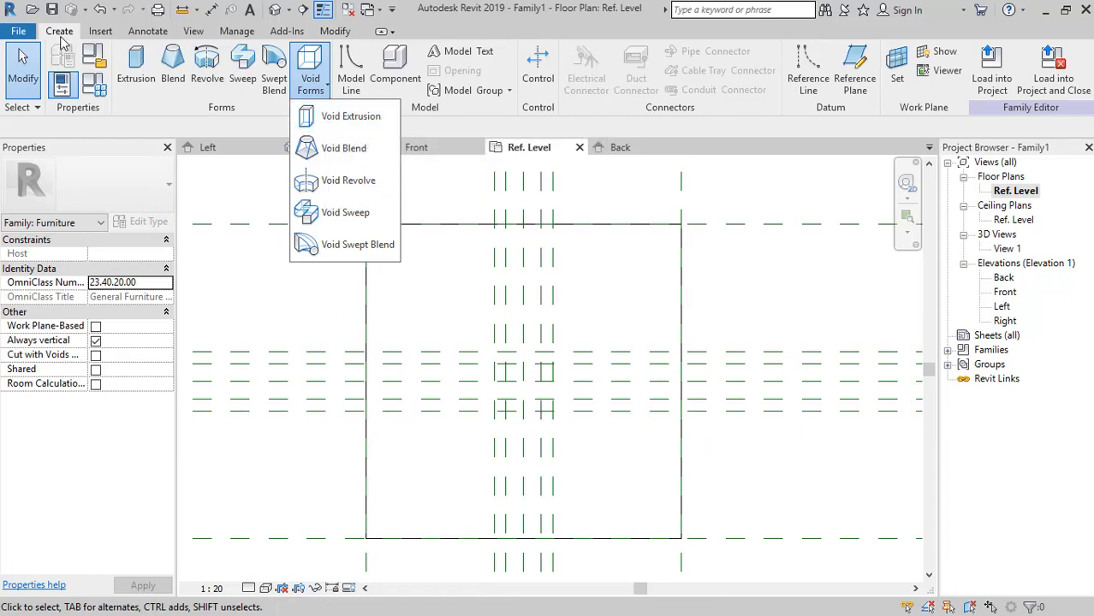
left_click(310, 77)
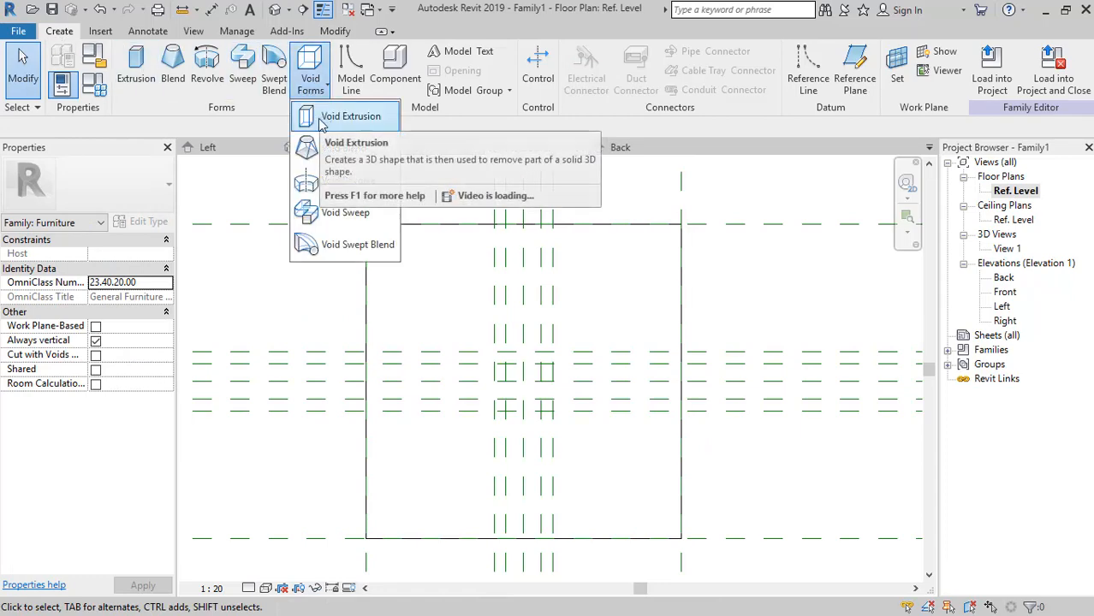
left_click(338, 116)
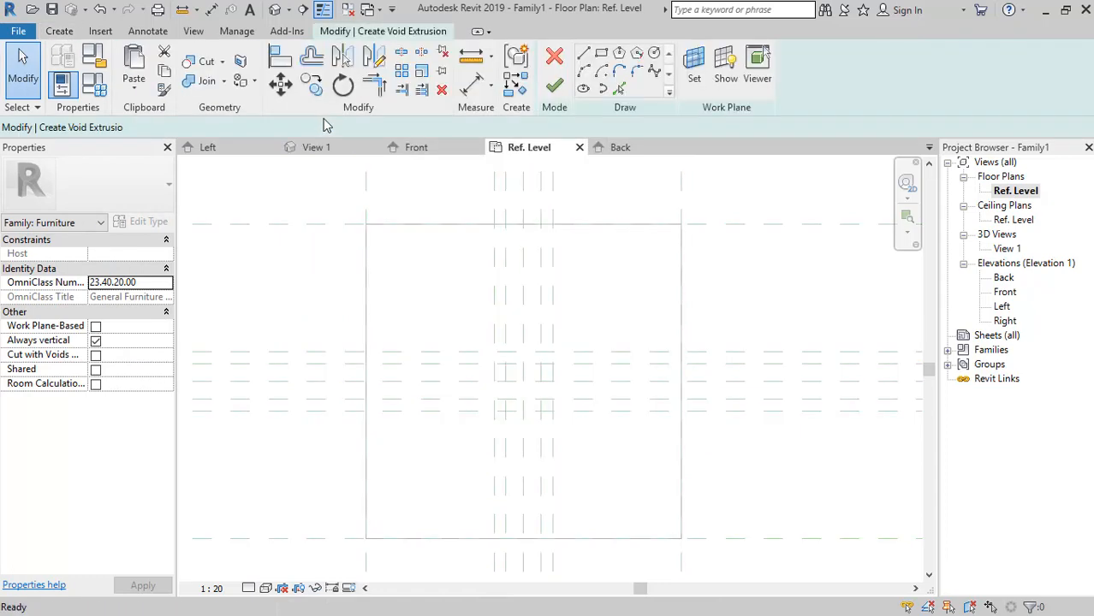
left_click(602, 54)
scroll(469, 432, "up", 2)
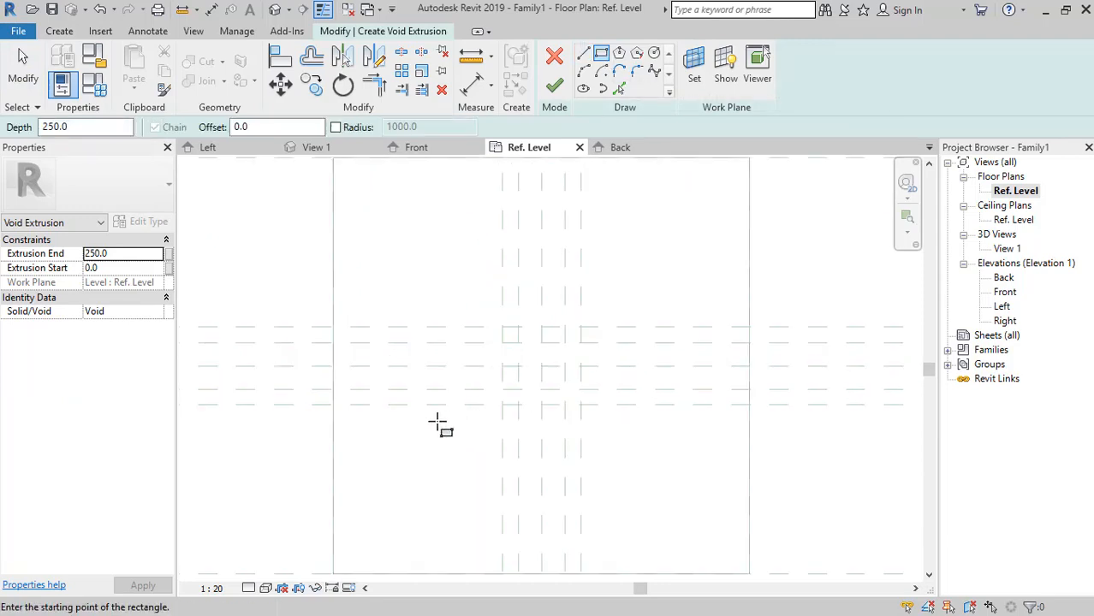
left_click(340, 388)
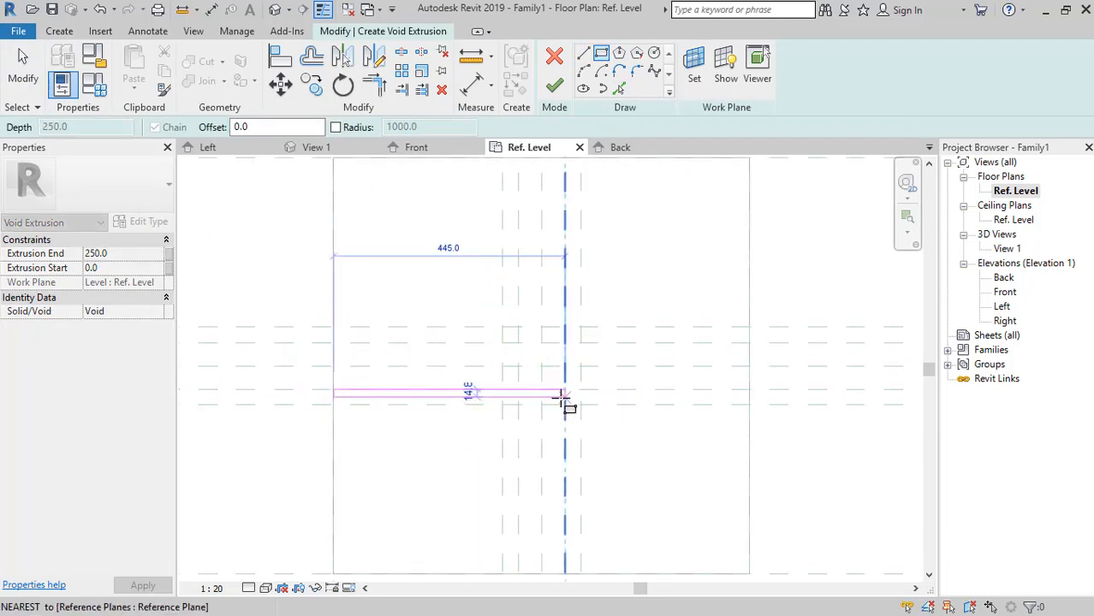
left_click(565, 403)
Sketch a 30-wide vertical strip up from the square's bottom edge to the centre plane and a 30-wide horizontal strip inward from its right edge.
middle_click_drag(565, 356, 556, 324)
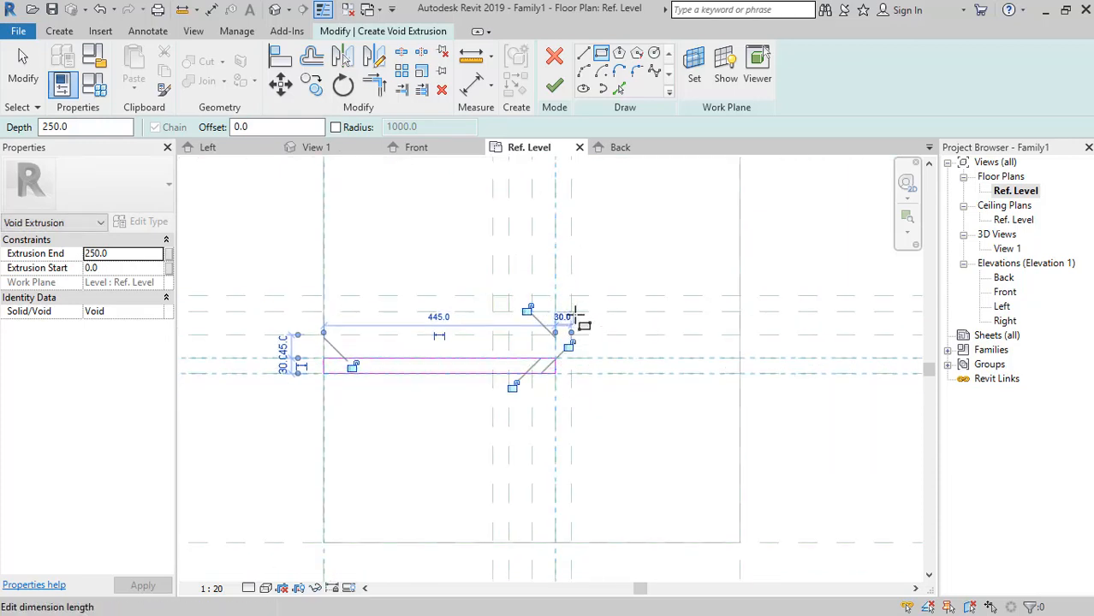
left_click(555, 542)
left_click(570, 336)
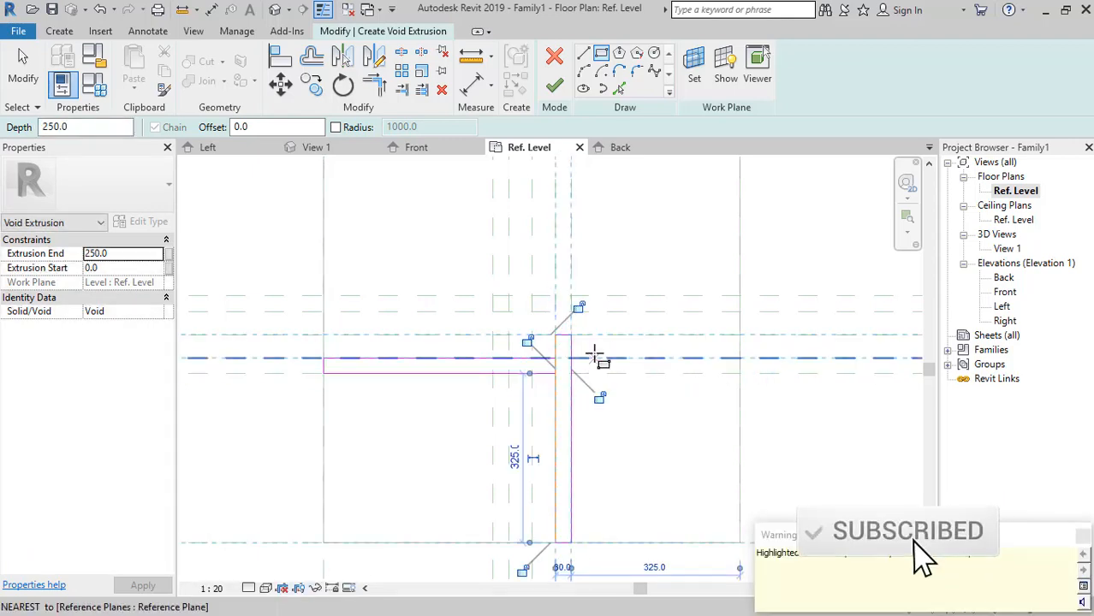
left_click(740, 295)
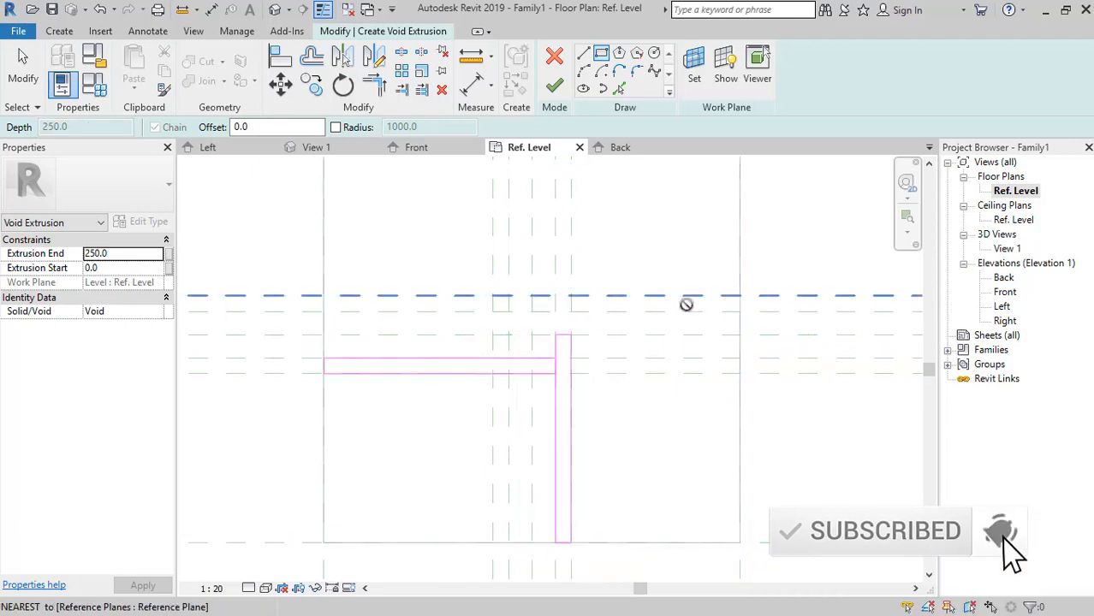
left_click(508, 311)
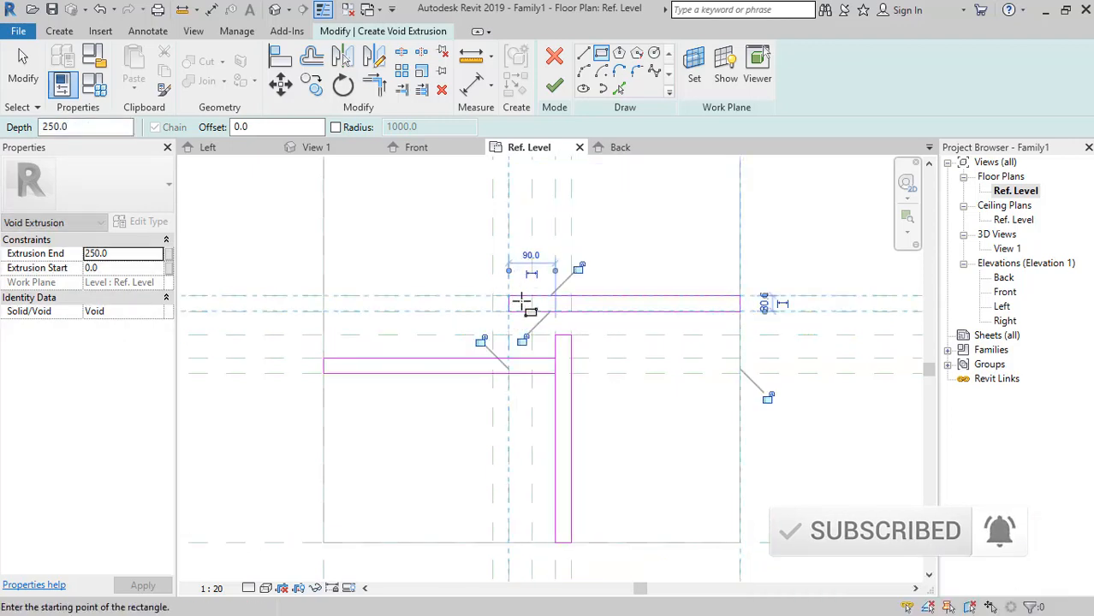
scroll(514, 317, "down", 2)
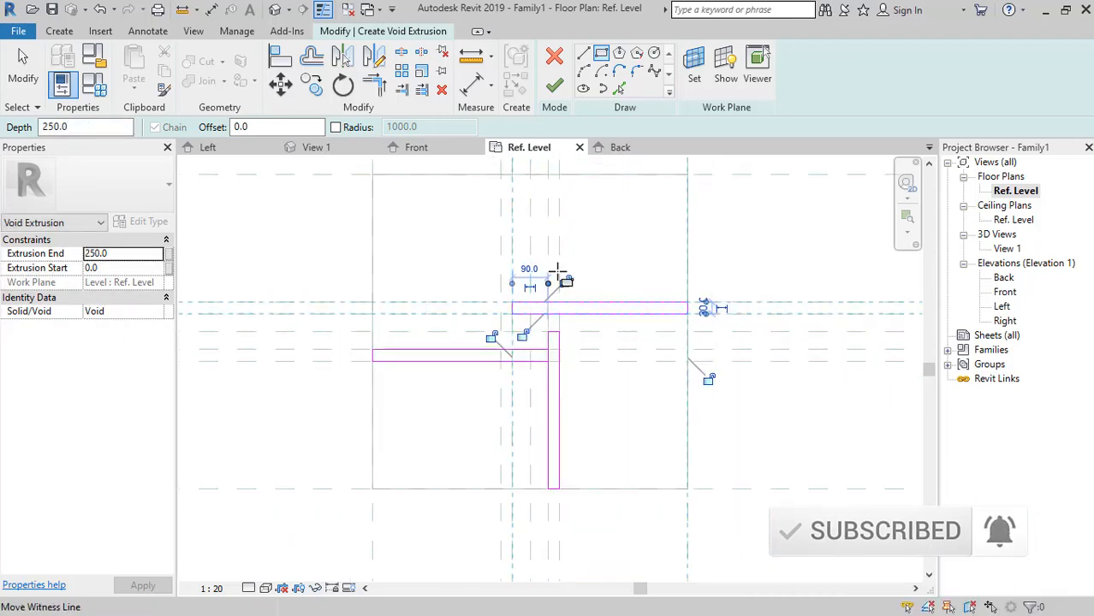
Sketch a 30 by 445 vertical strip down from the square's top edge and stretch the lower vertical strip's end up to the right-hand horizontal strip.
left_click(506, 356)
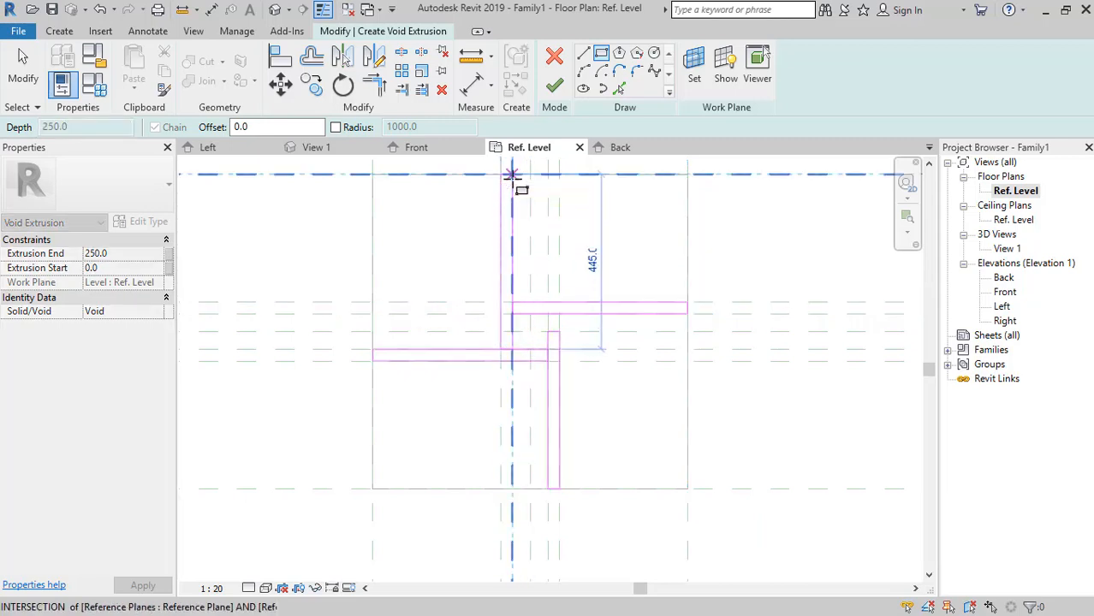
left_click(512, 174)
key("Escape")
key("Escape")
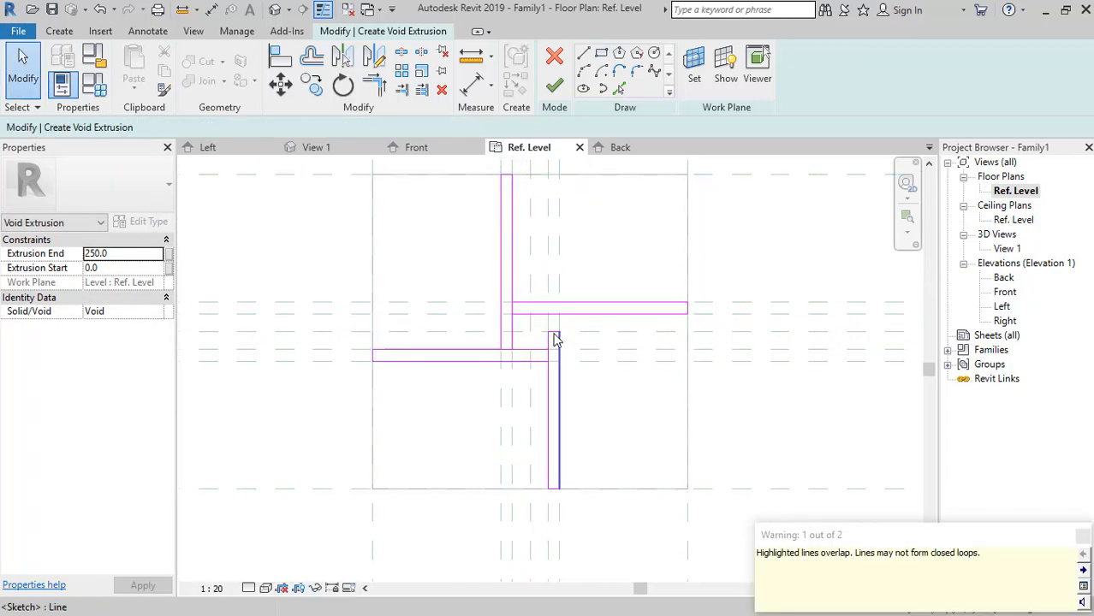
left_click_drag(554, 333, 557, 314)
left_click(587, 361)
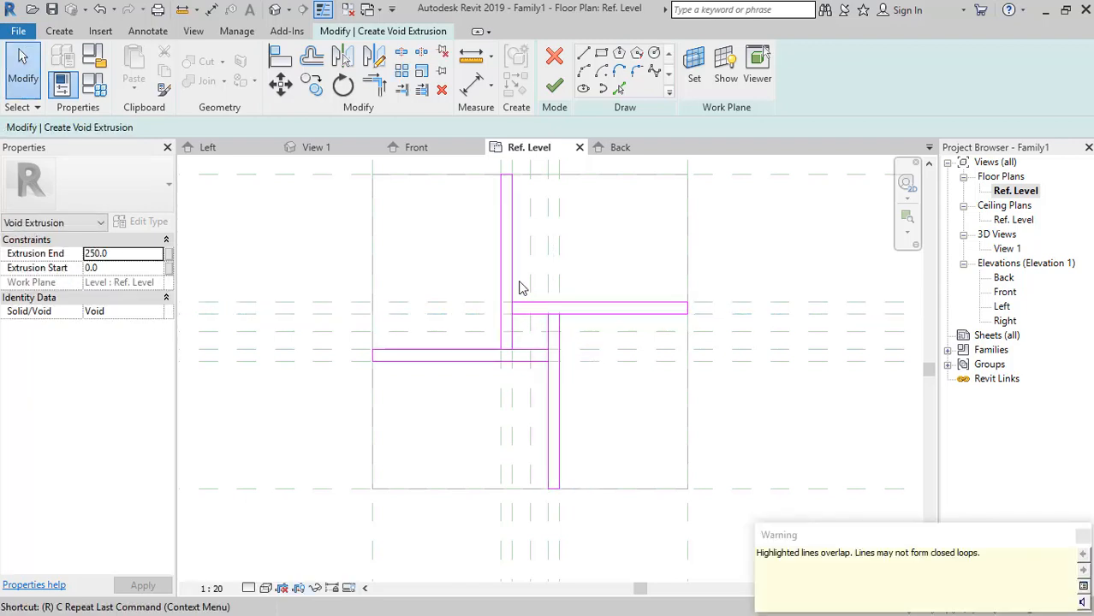
Trim the overlapping strip edges to corners at the pinwheel's inner junctions with Trim/Extend.
left_click(382, 80)
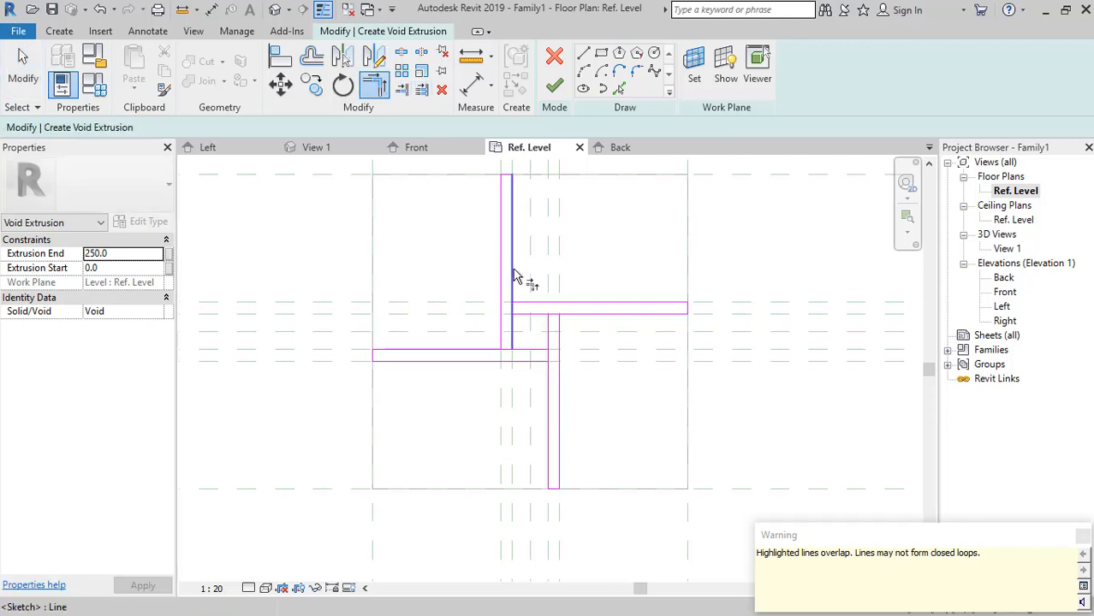
left_click(512, 268)
left_click(532, 304)
left_click(587, 324)
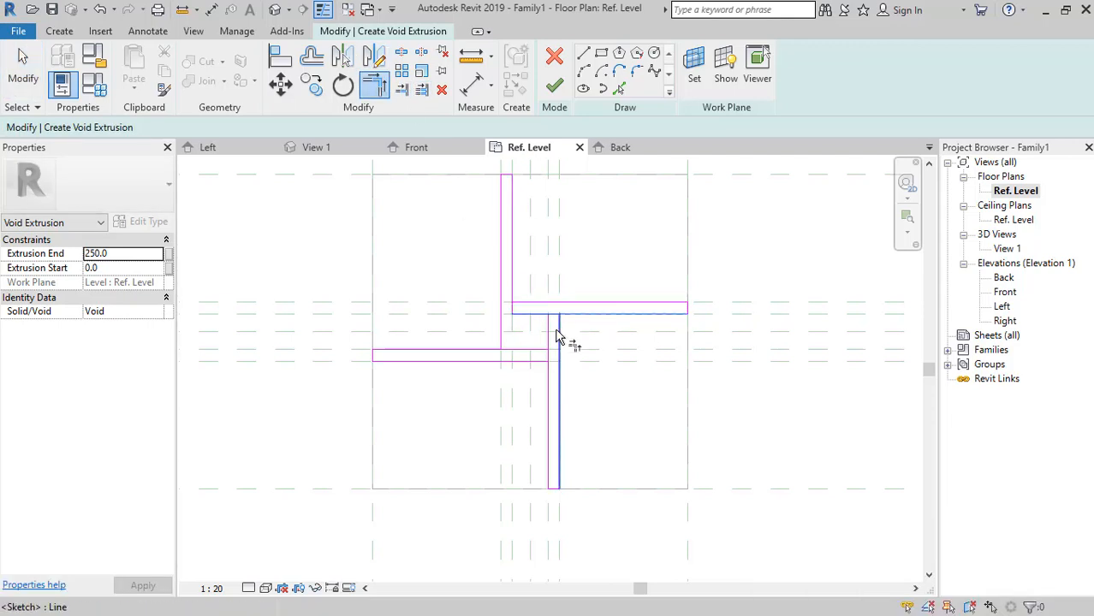
left_click(501, 296)
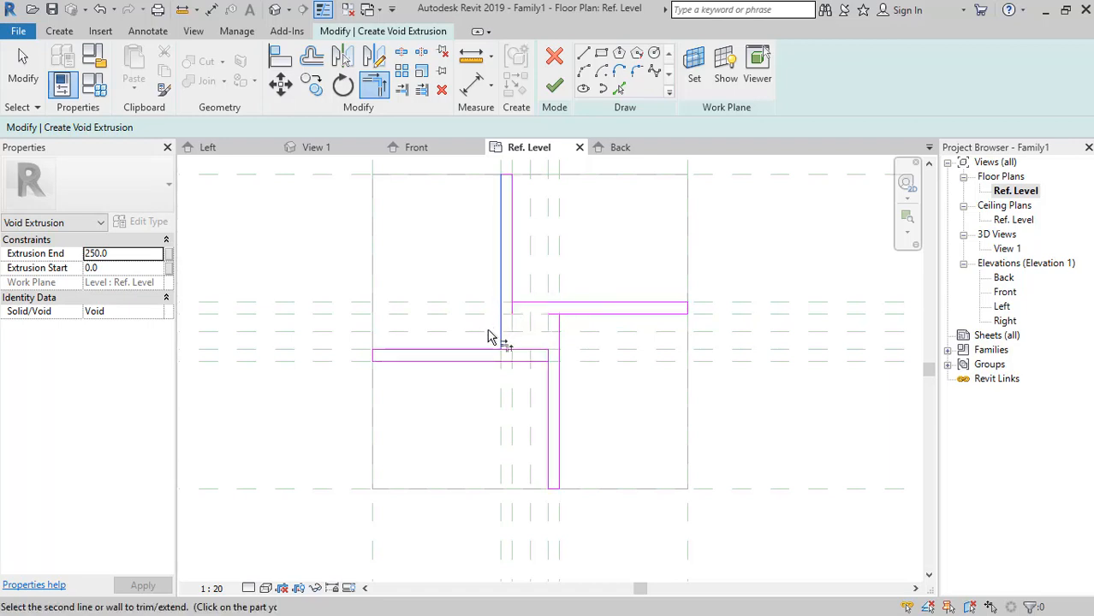
left_click(494, 352)
key("Escape")
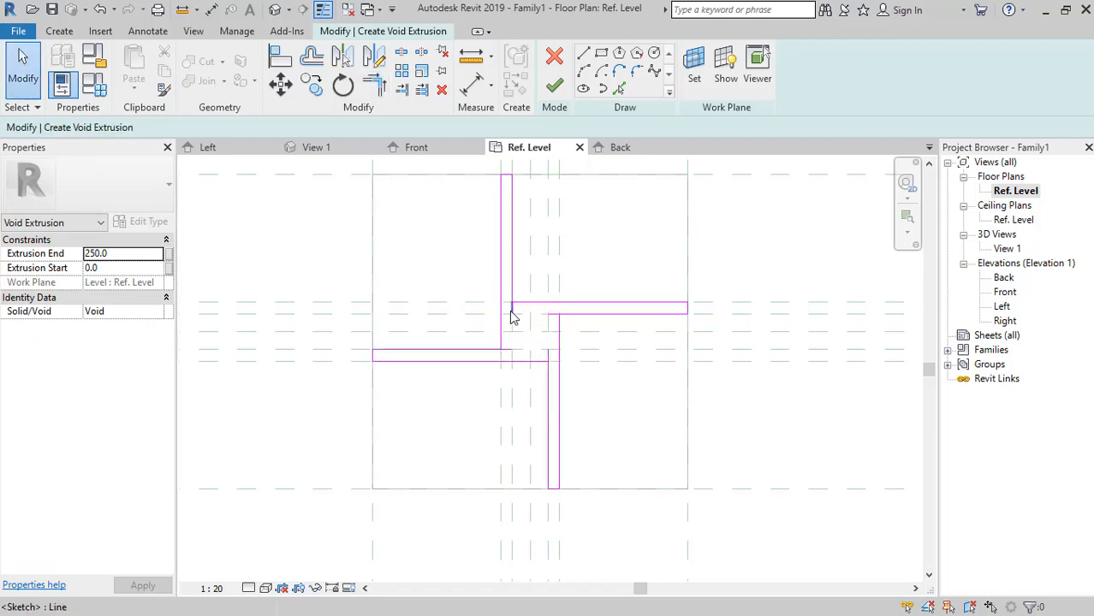
Delete the leftover short line segments where the upper, right and lower strips meet.
left_click(511, 314)
key("Delete")
left_click(552, 314)
key("Delete")
left_click(548, 352)
key("Delete")
left_click(505, 351)
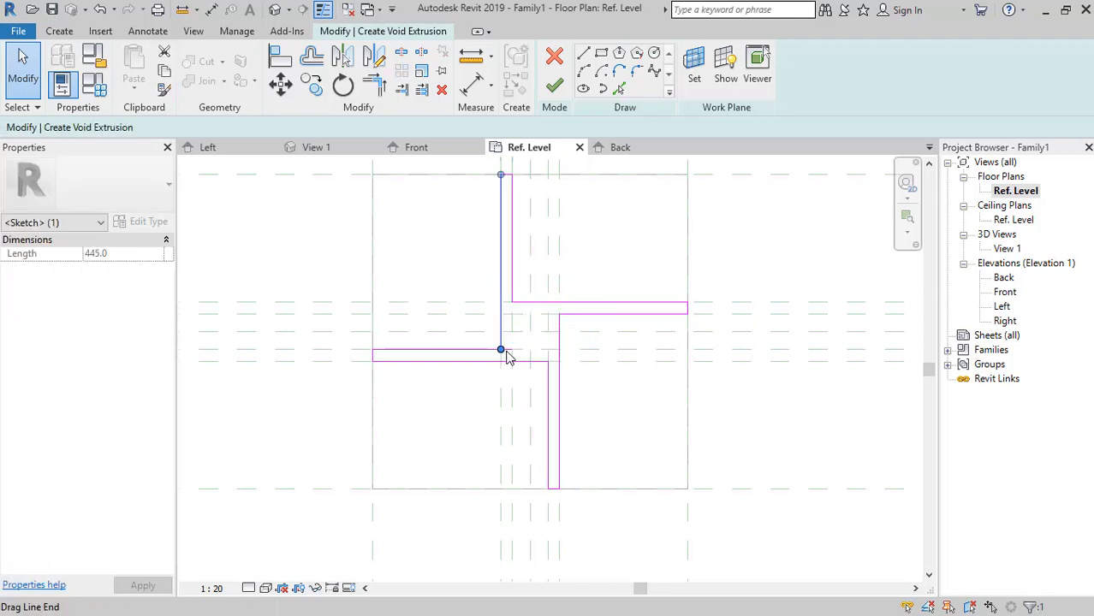
left_click_drag(510, 349, 506, 352)
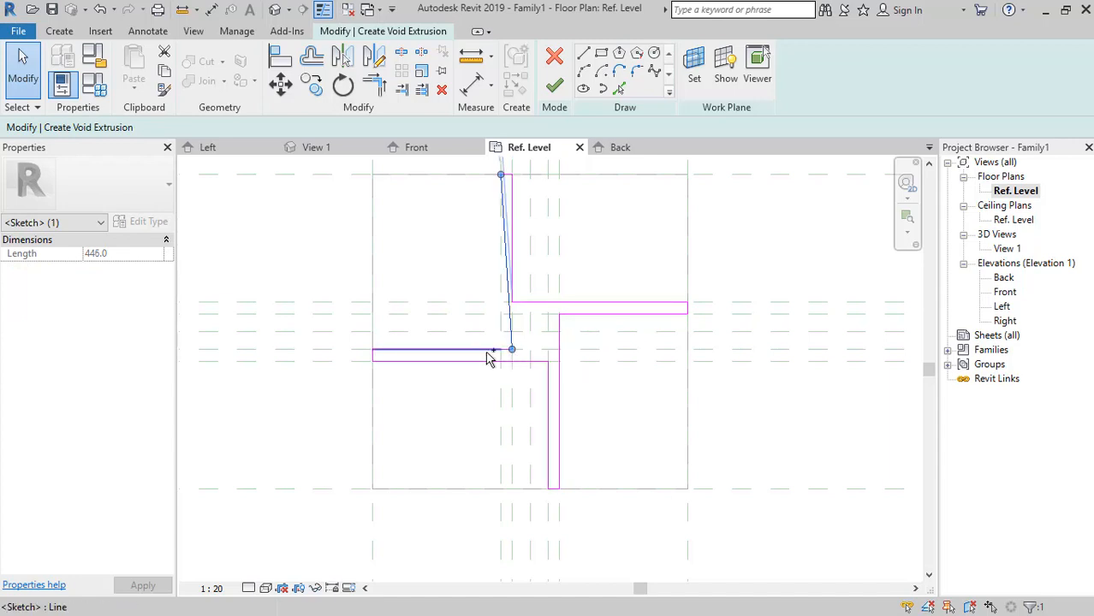
key("ctrl+z")
Delete the last leftover segment below the upper vertical strip and complete the void sketch with a 90 by 90 square at its centre.
left_click(509, 350)
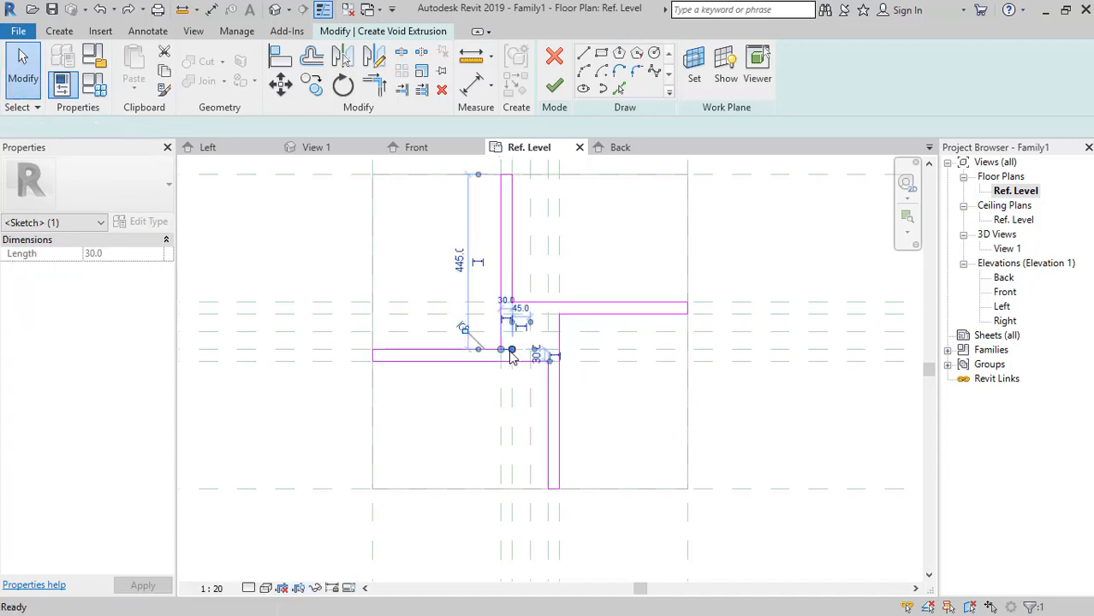
key("Delete")
left_click(602, 53)
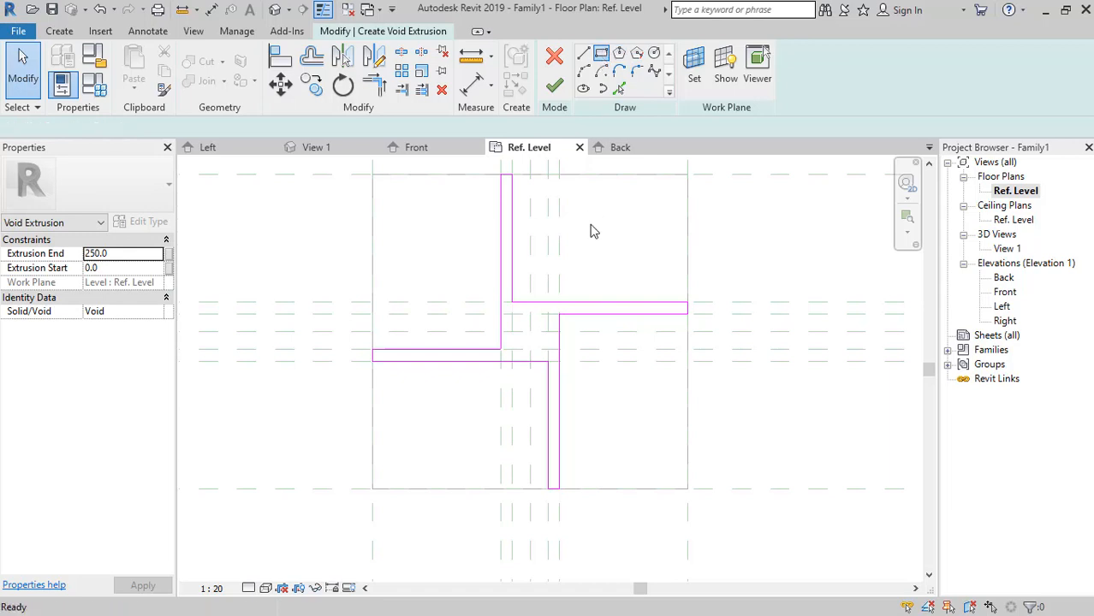
left_click(512, 313)
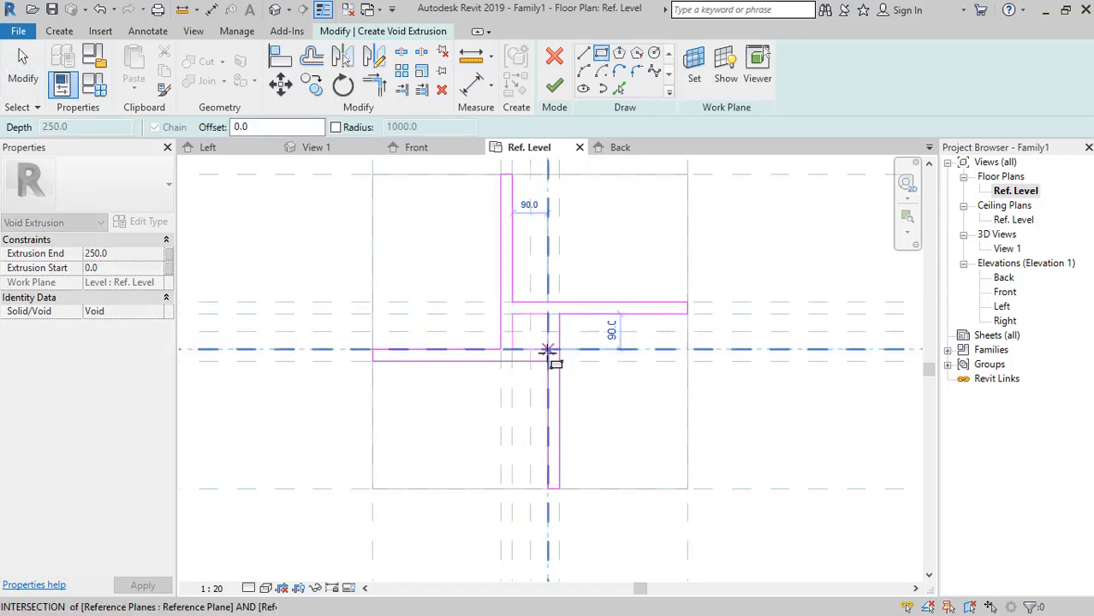
left_click(548, 349)
left_click(558, 94)
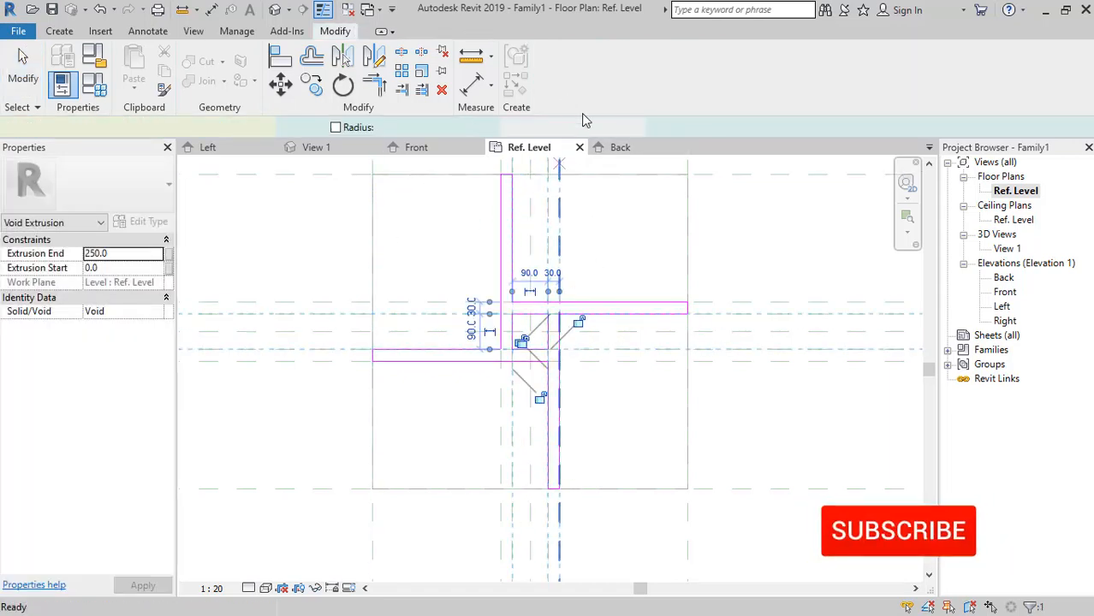
In the Back elevation, stretch the void extrusion's top to the upper horizontal reference plane and its base to the lower one.
double_click(1005, 293)
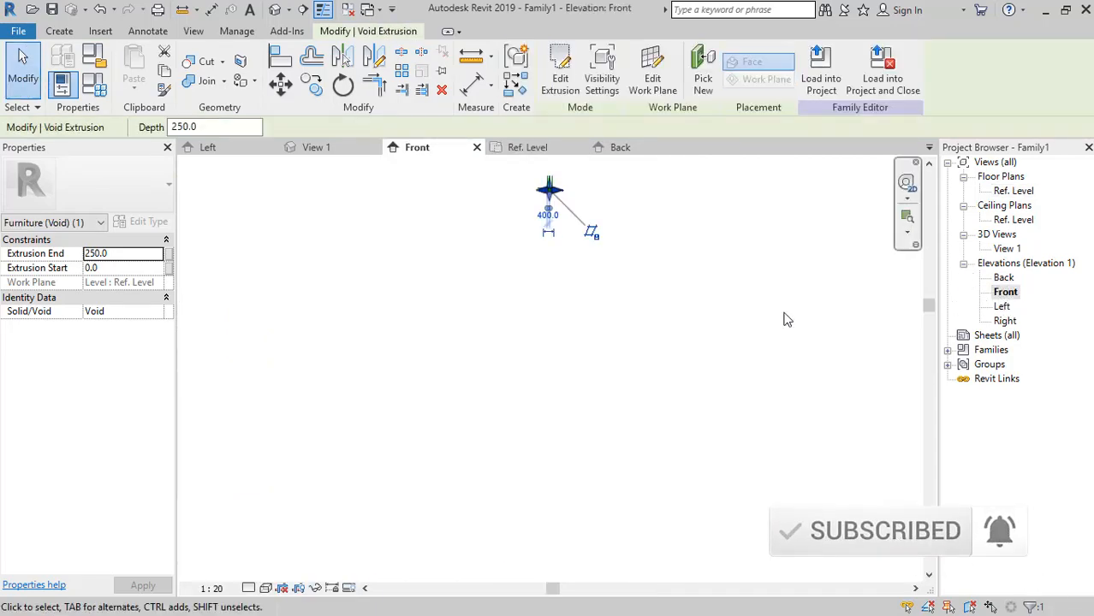
double_click(1003, 278)
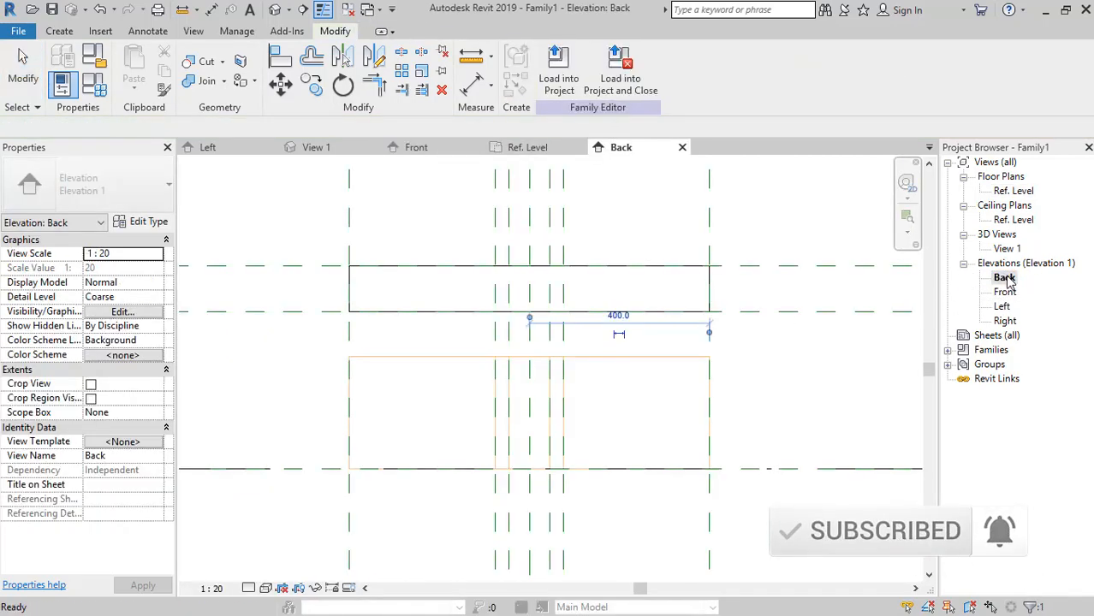
left_click_drag(529, 351, 528, 265)
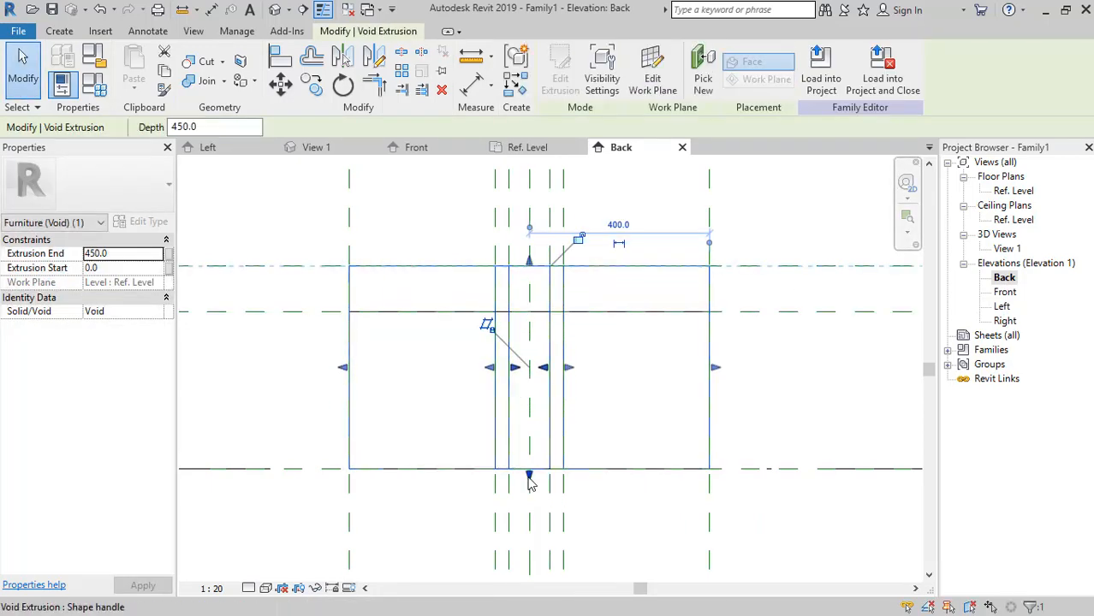
left_click_drag(529, 476, 533, 314)
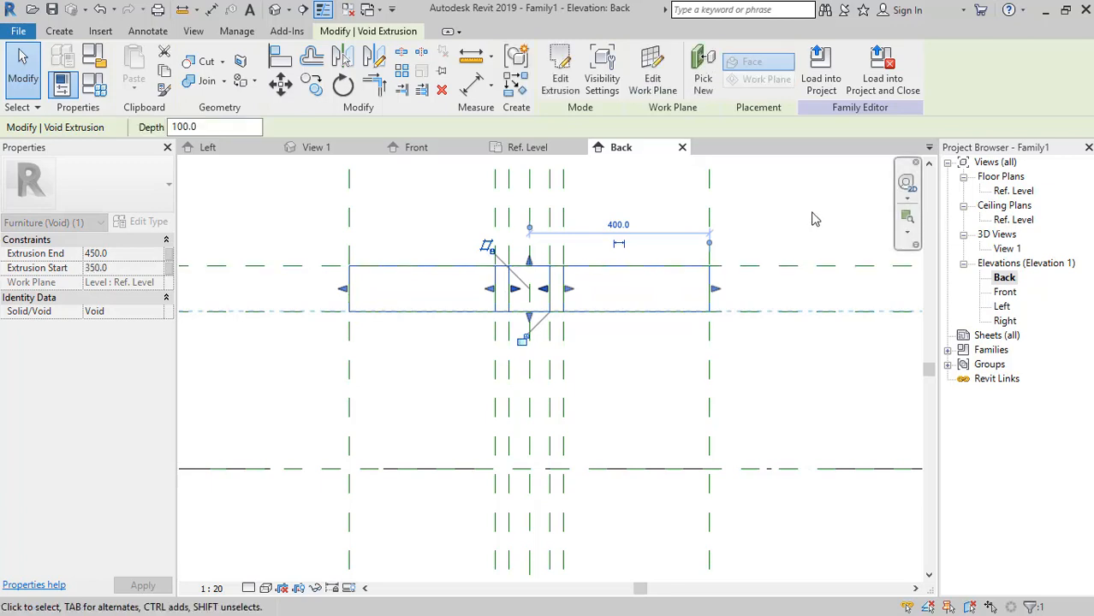
left_click(813, 216)
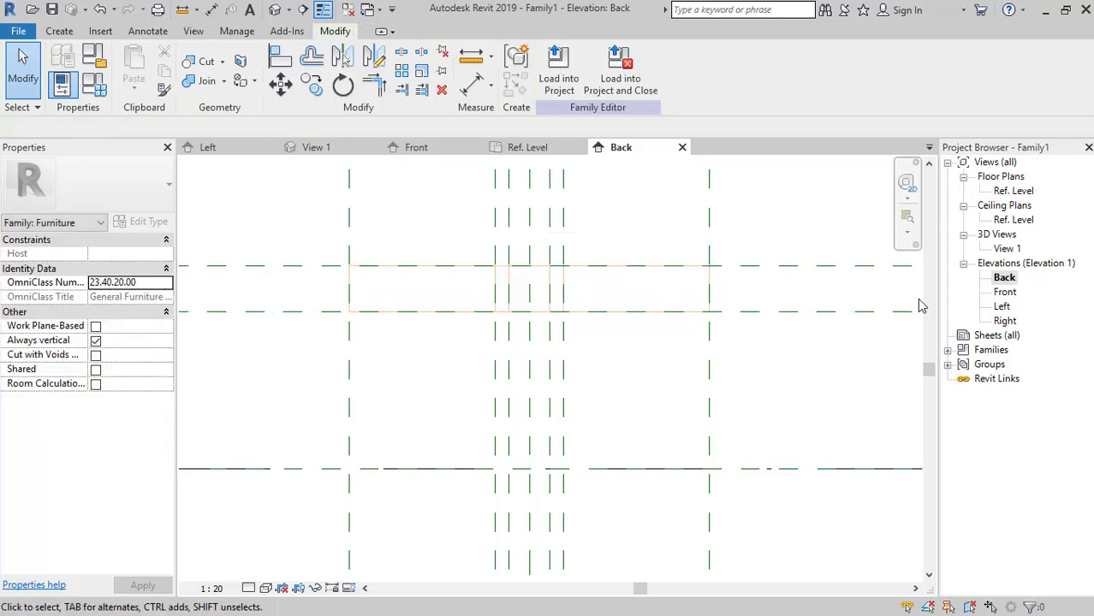
Show the model in 3D View 1 from an isometric angle with shaded surfaces.
double_click(1007, 249)
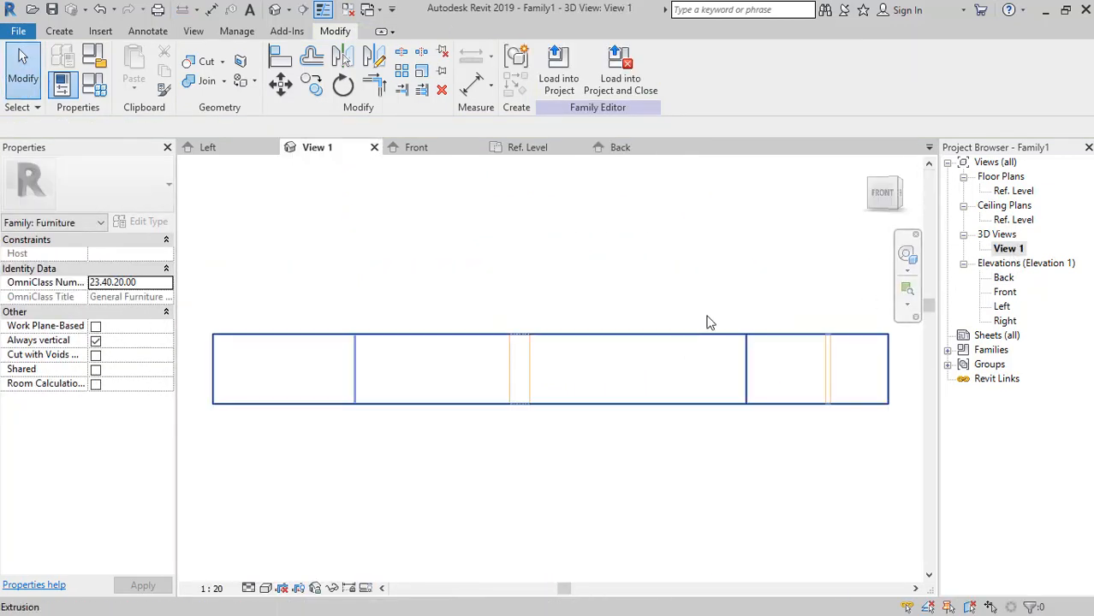
left_click(897, 187)
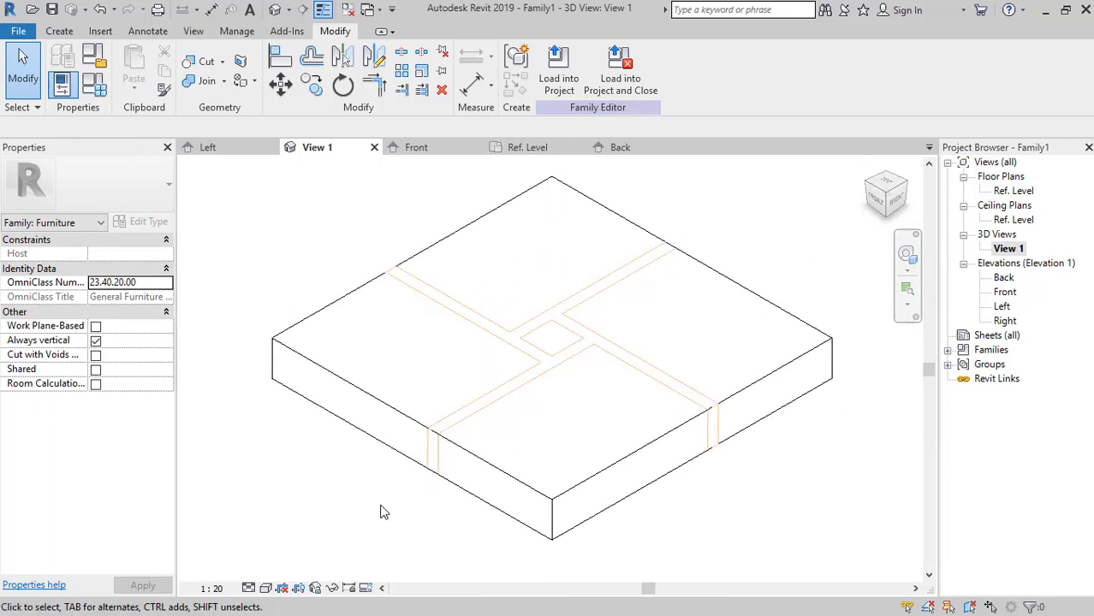
left_click(265, 588)
left_click(283, 552)
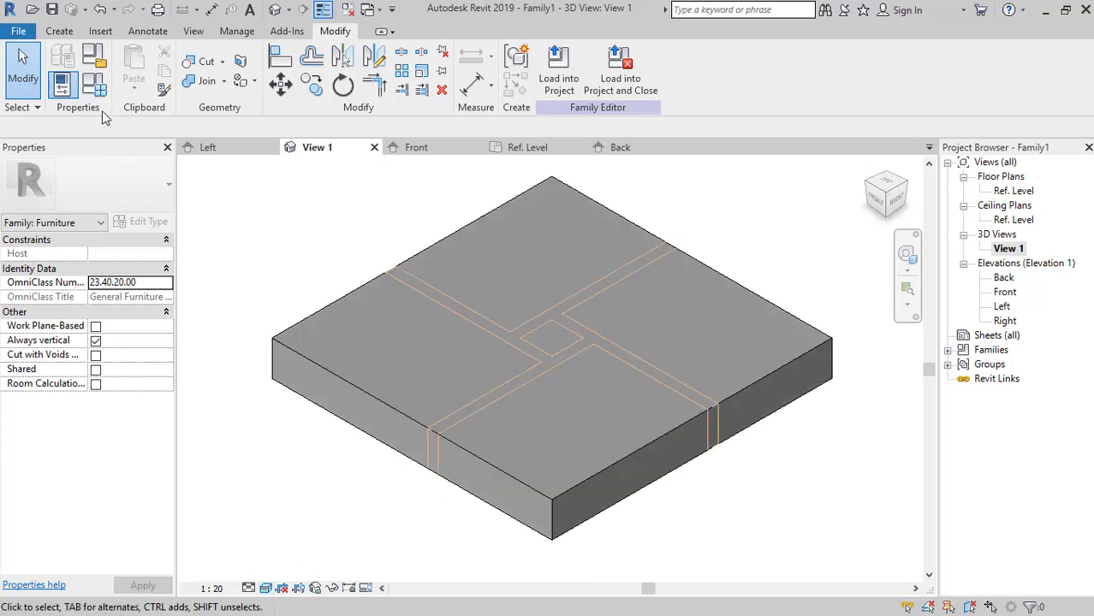
Cut the square block with the pinwheel void using Cut Geometry.
left_click(206, 68)
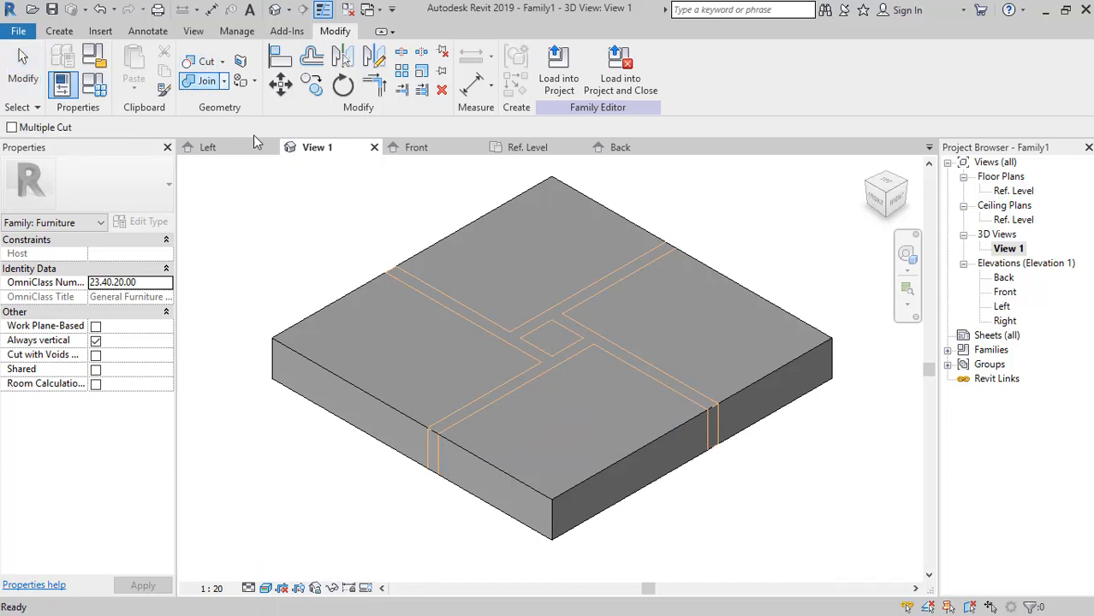
left_click(494, 461)
left_click(449, 434)
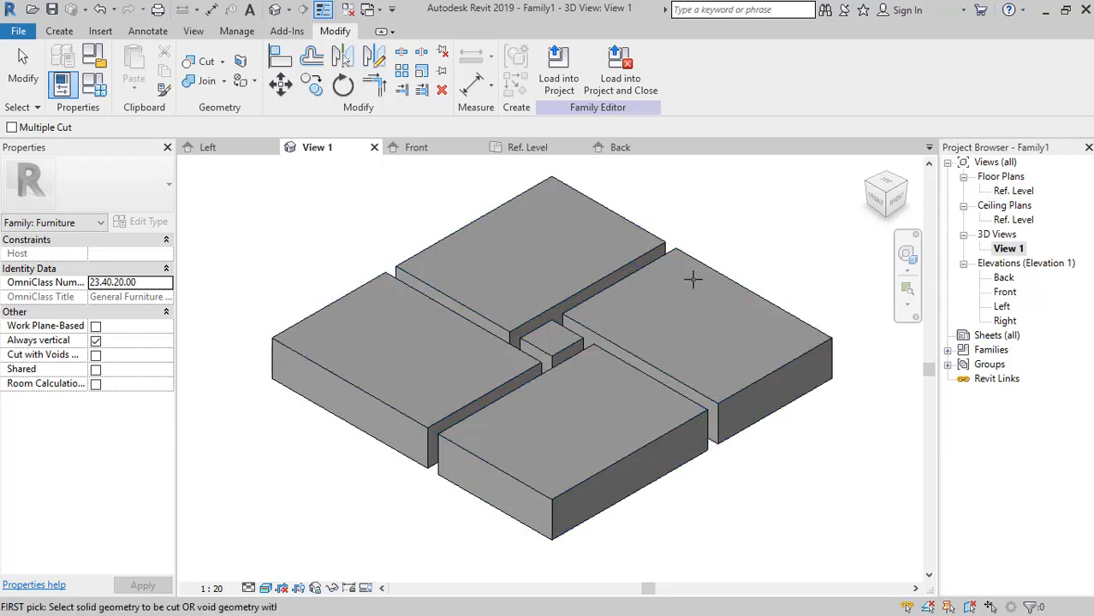
key("Escape")
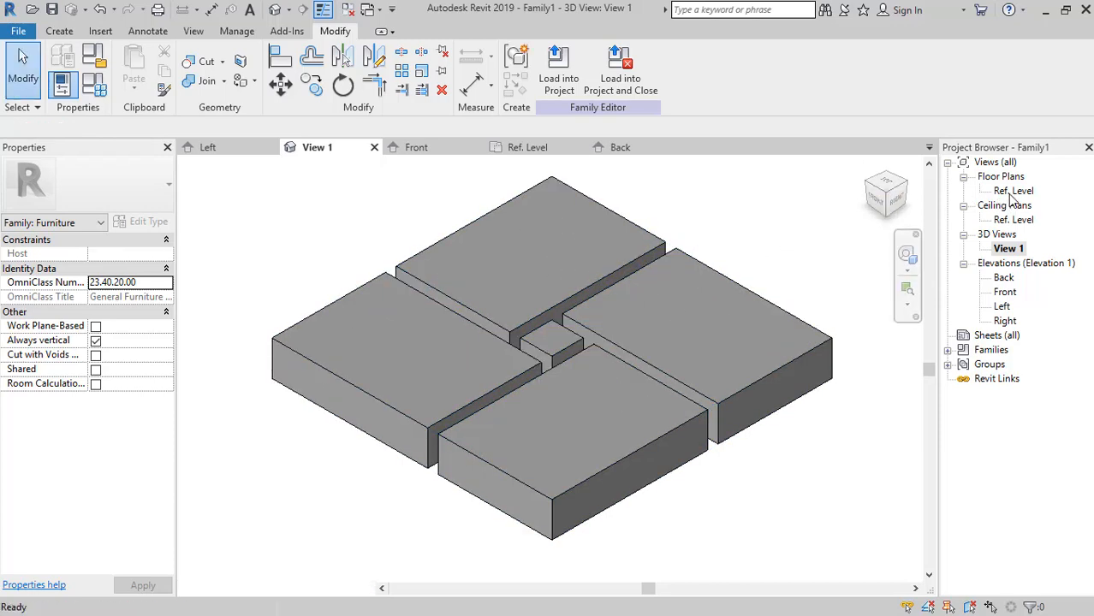
double_click(1013, 190)
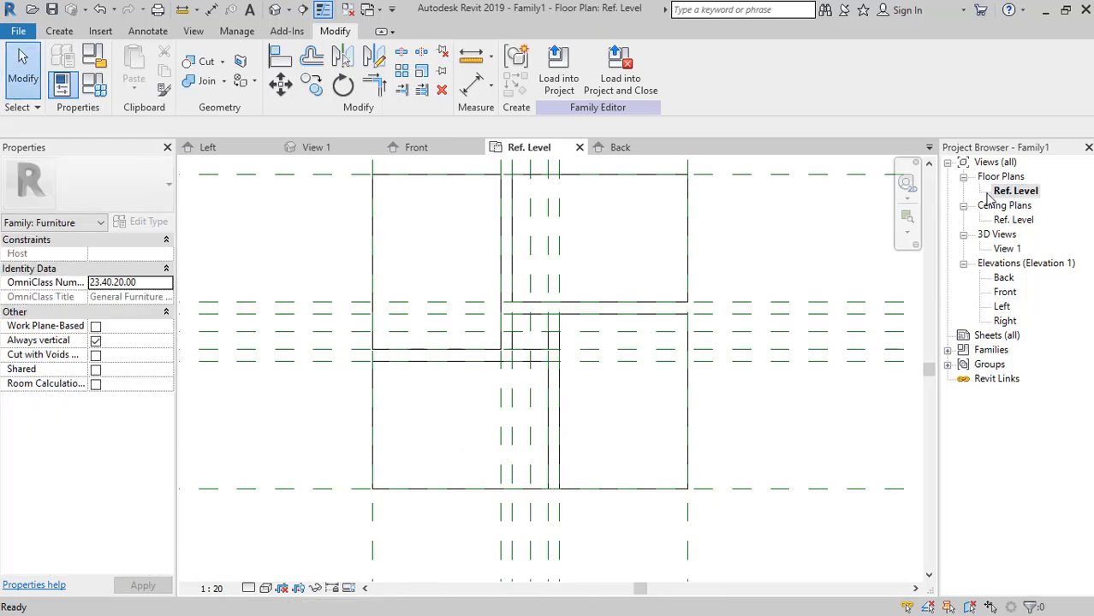
left_click(685, 425)
left_click(1012, 222)
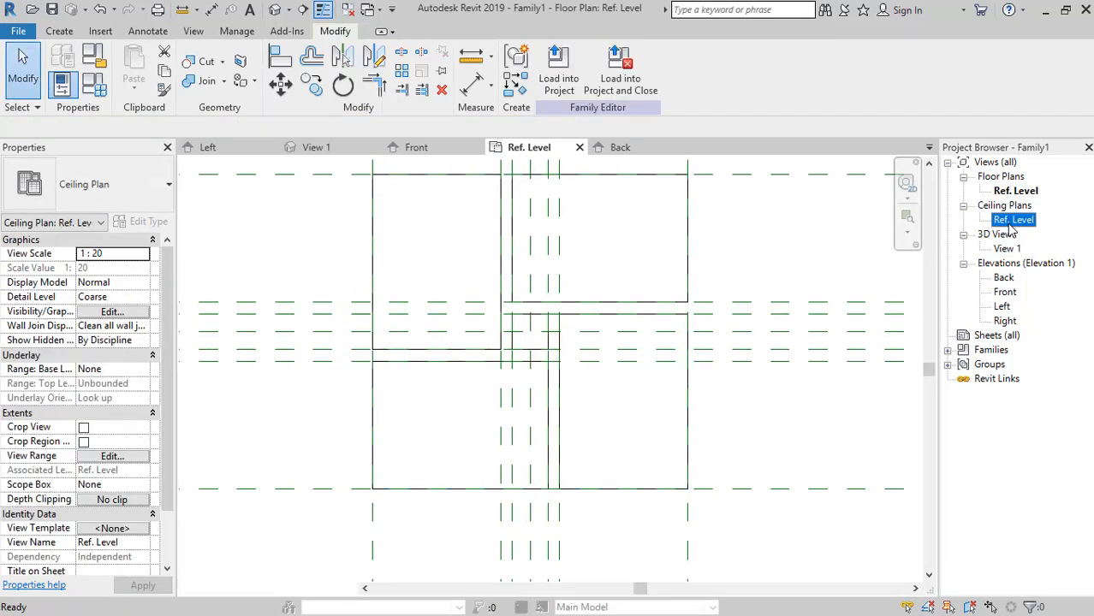
double_click(1012, 221)
In 3D View 1, assign the Laminate, Black material from the AEC library to the square block.
double_click(1006, 249)
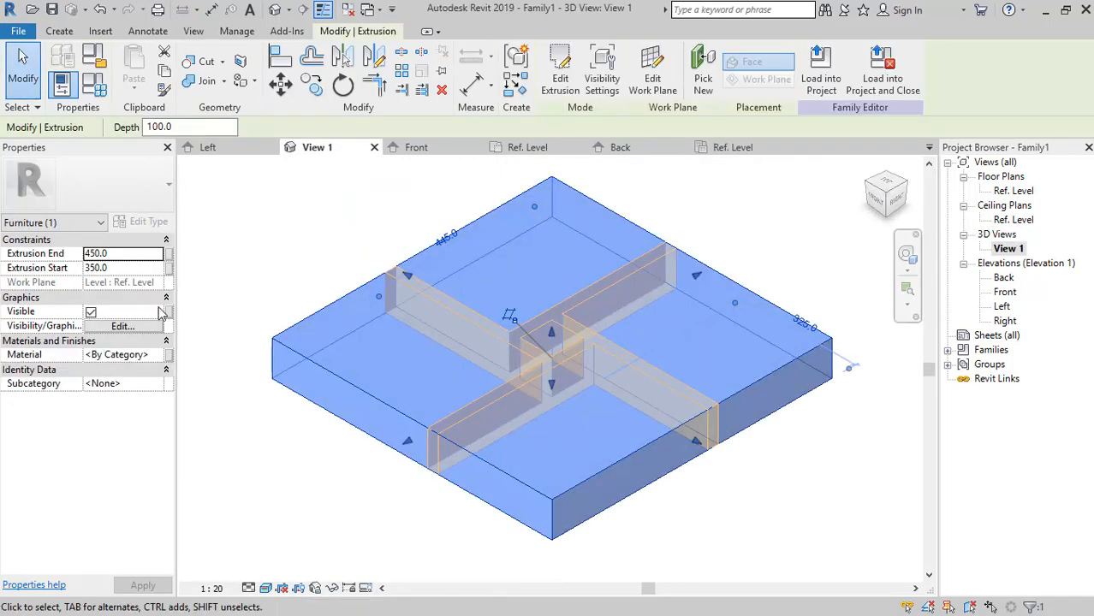
left_click(165, 360)
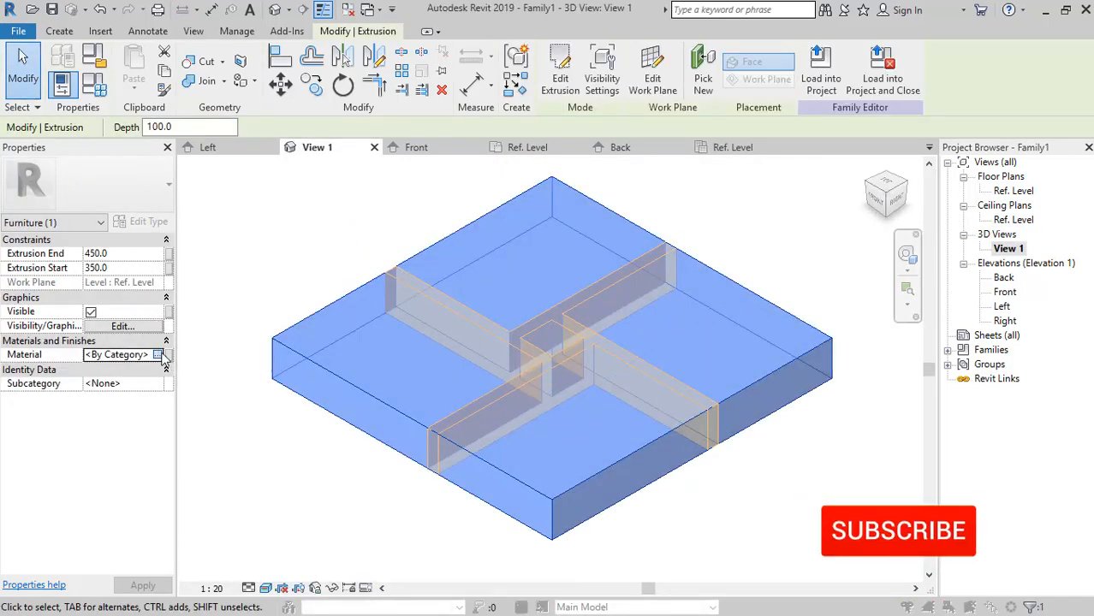
left_click(159, 354)
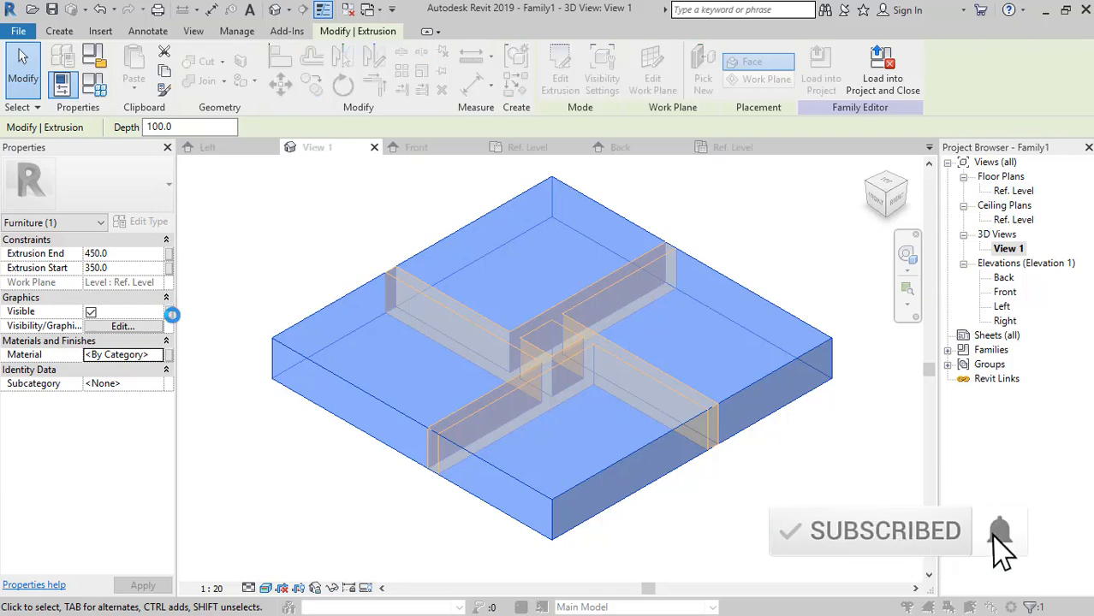
type("bl")
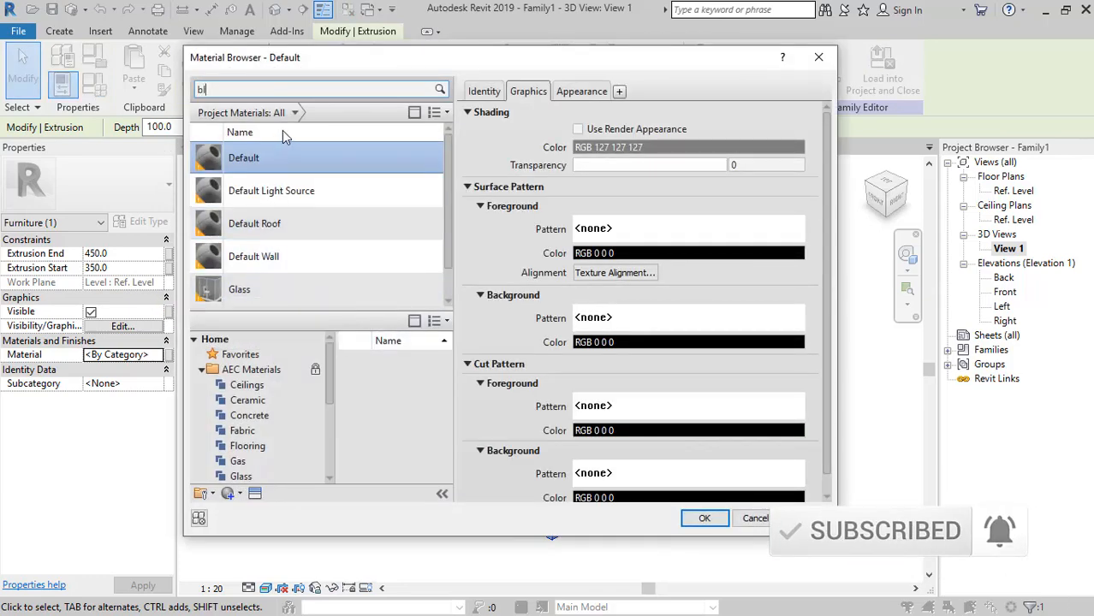
type("ack")
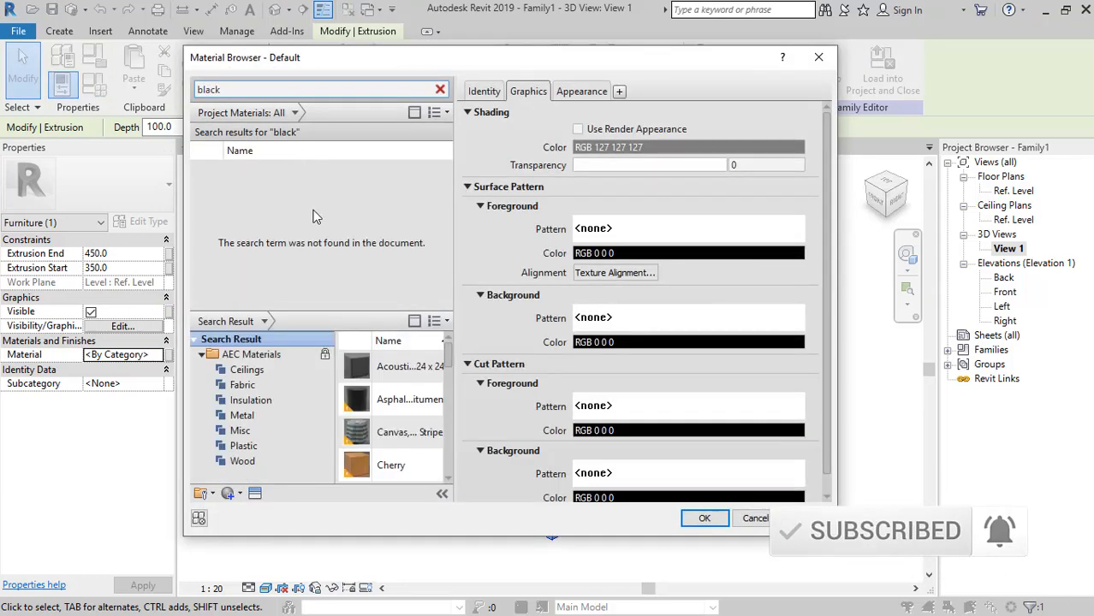
scroll(432, 390, "down", 3)
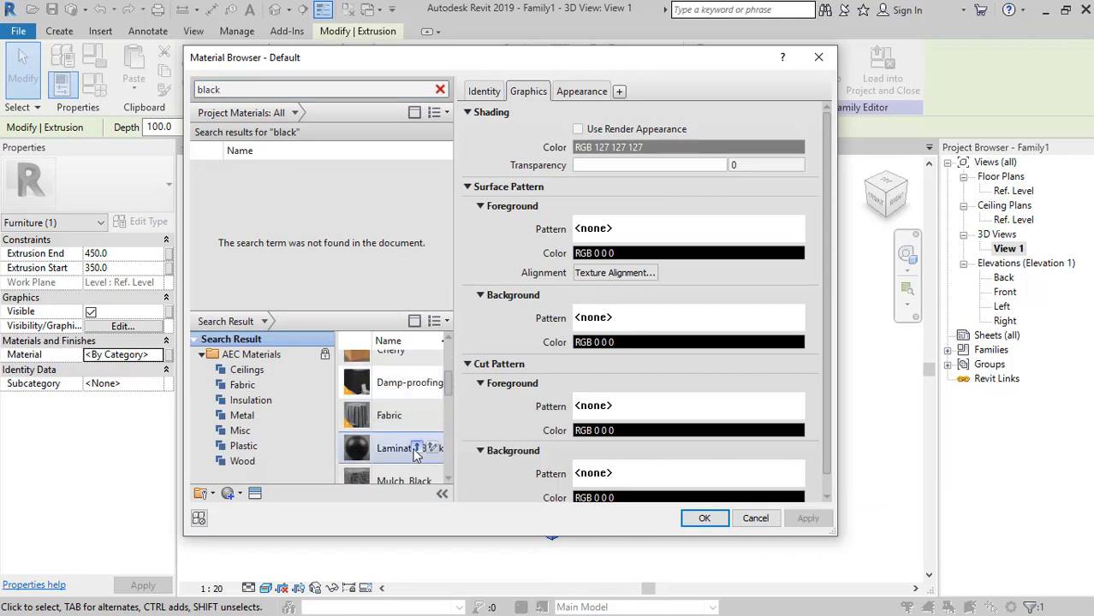
left_click(416, 449)
left_click(714, 519)
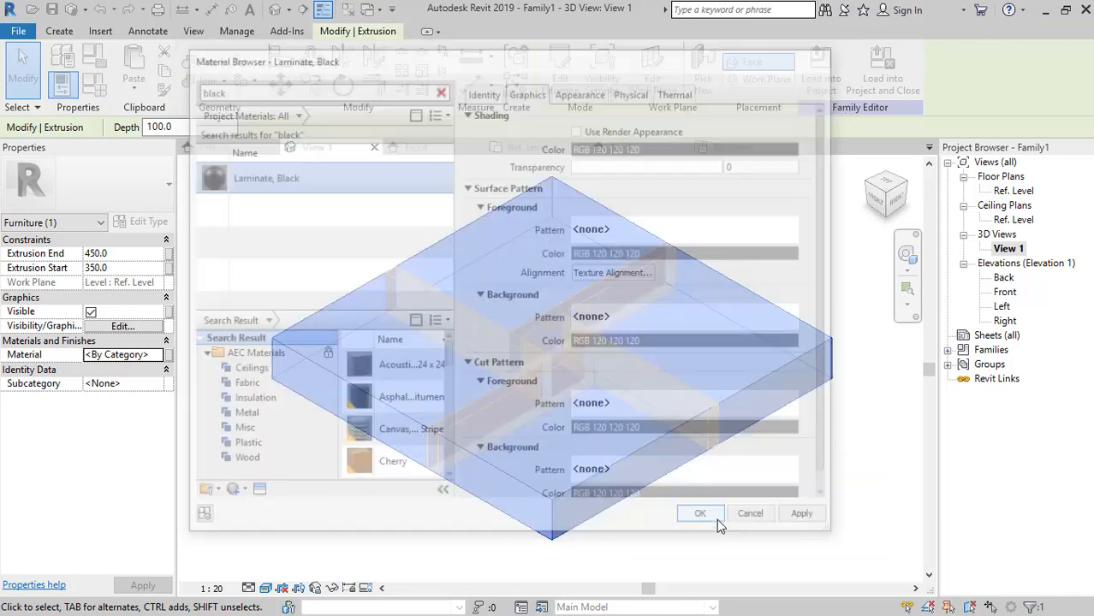
key("Escape")
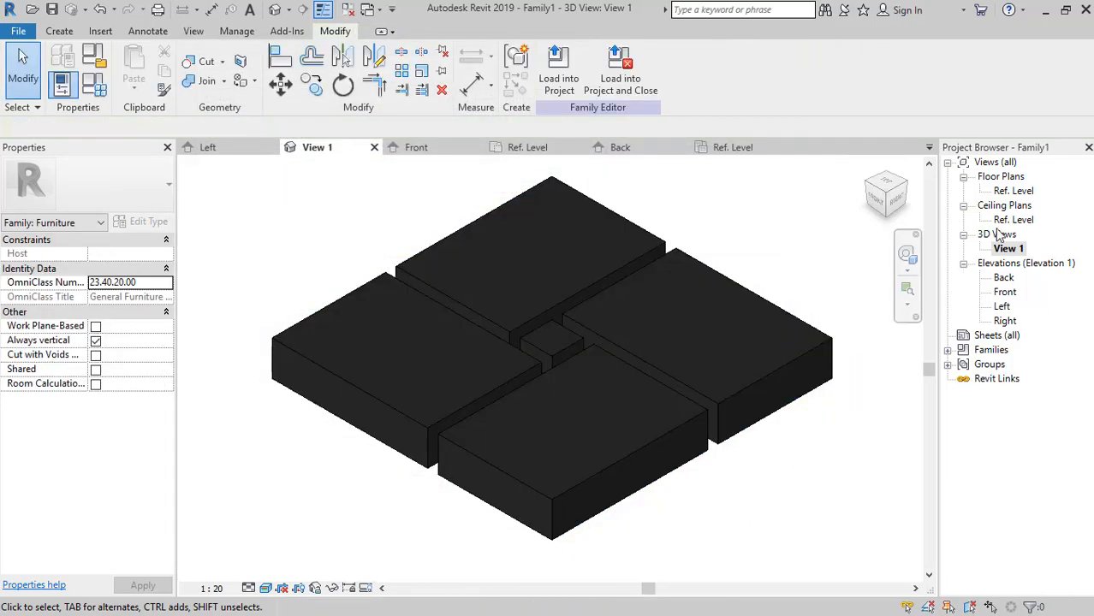
In the Ref. Level floor plan, start a solid extrusion and pick the edges of the pinwheel gap and its central square as sketch lines.
double_click(1013, 191)
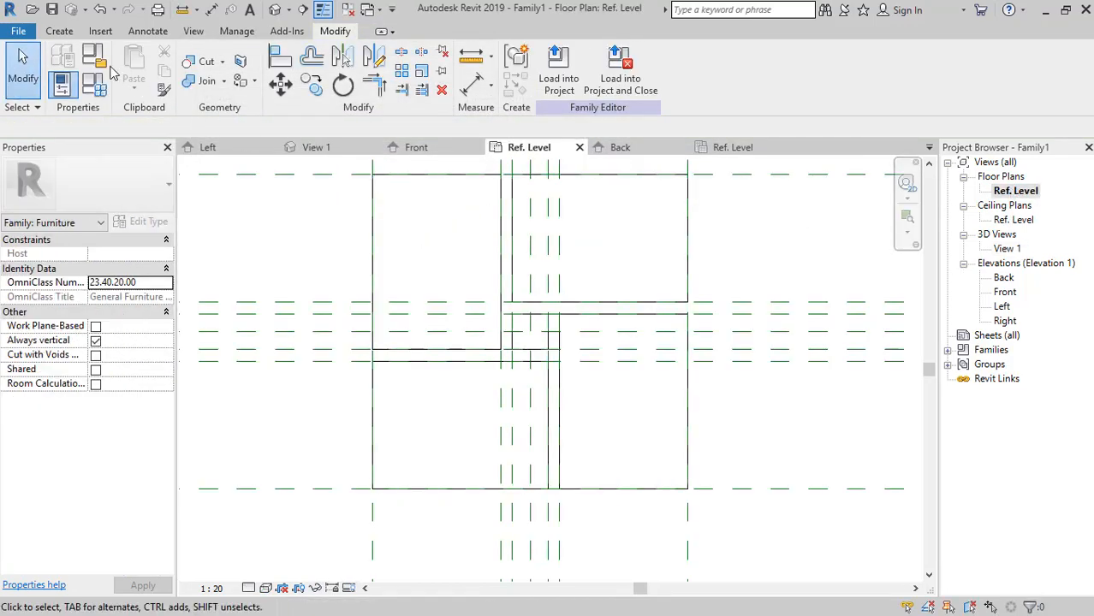
left_click(70, 34)
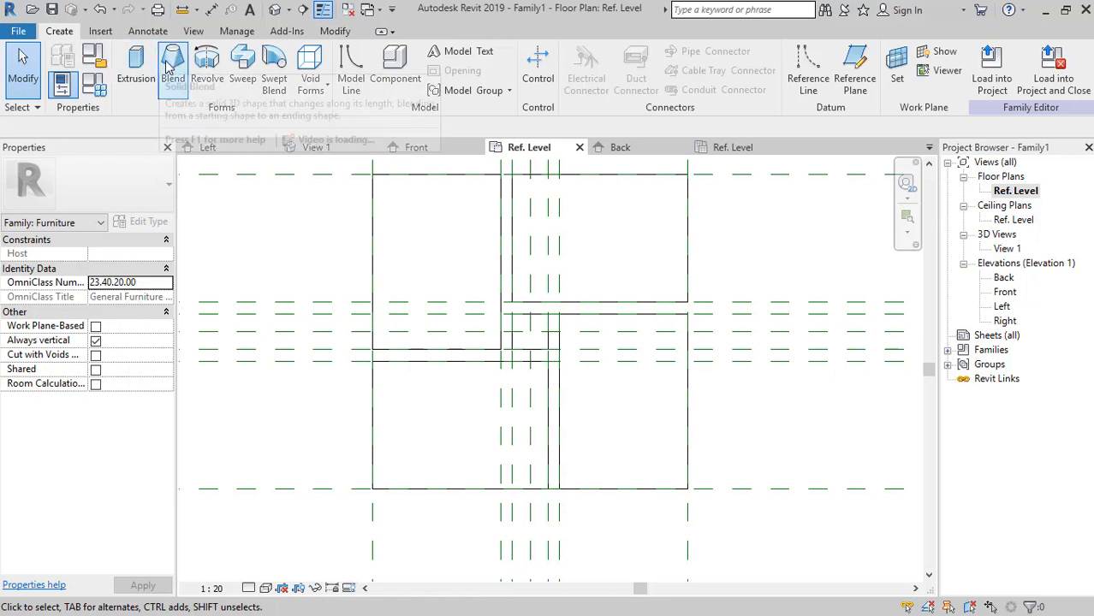
left_click(137, 67)
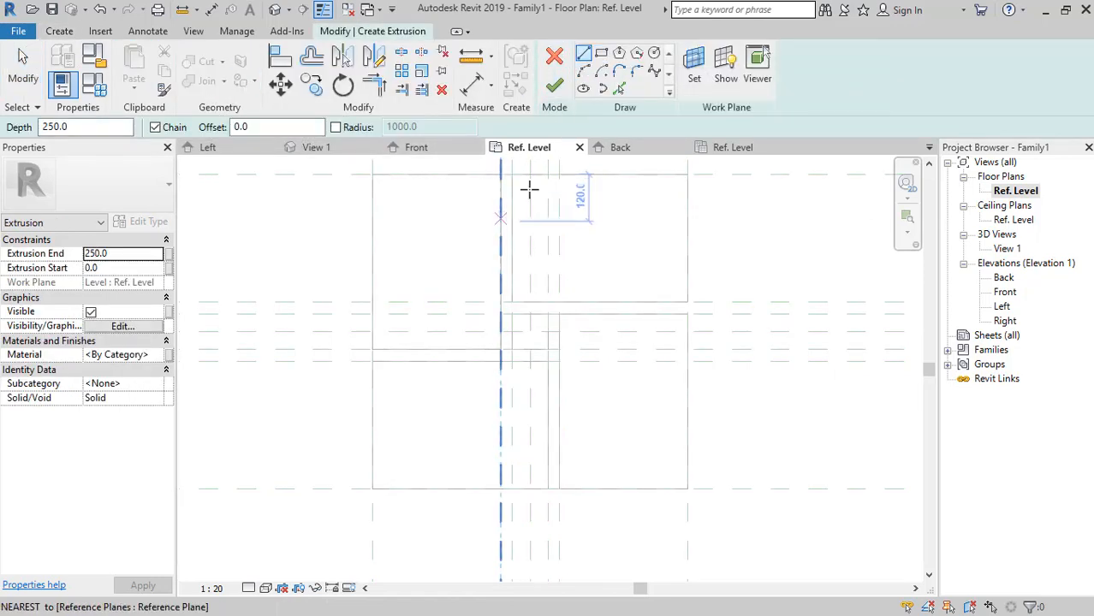
key("p")
key("l")
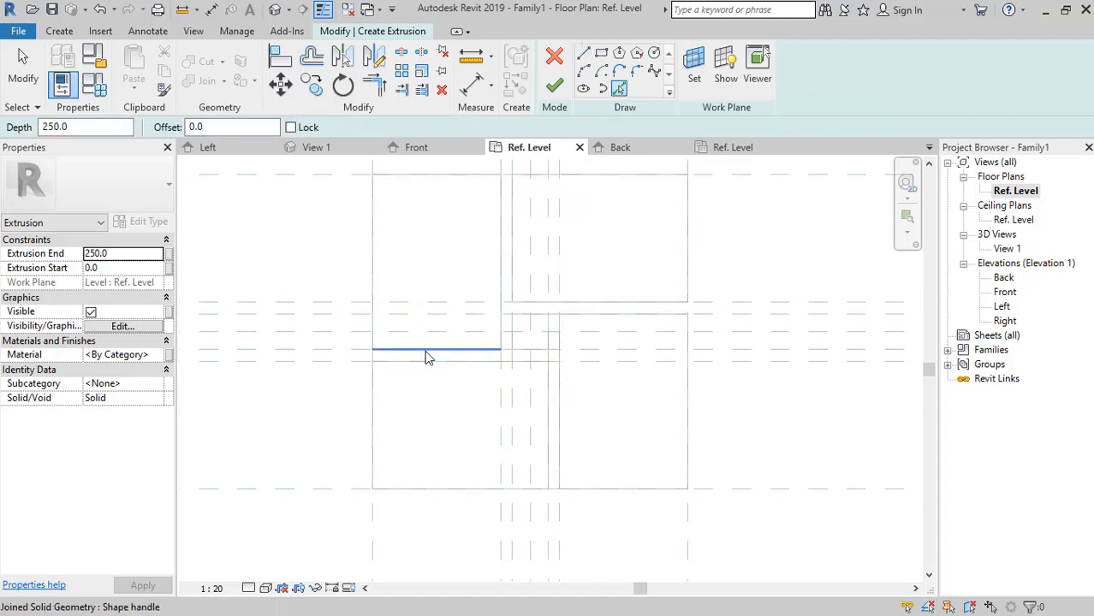
left_click(429, 366)
left_click(548, 402)
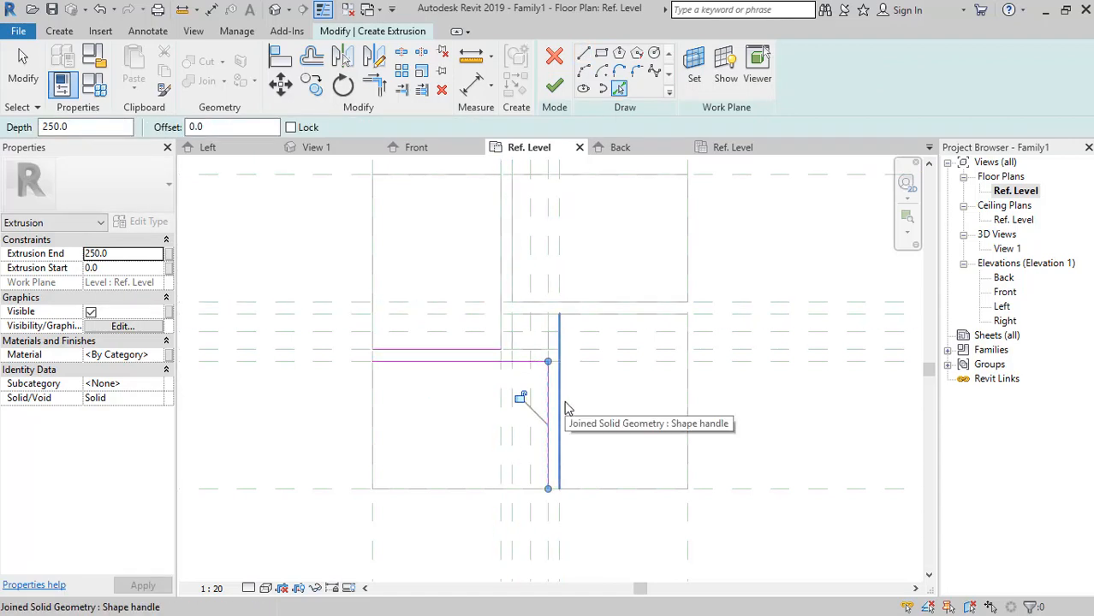
left_click(558, 402)
left_click(582, 303)
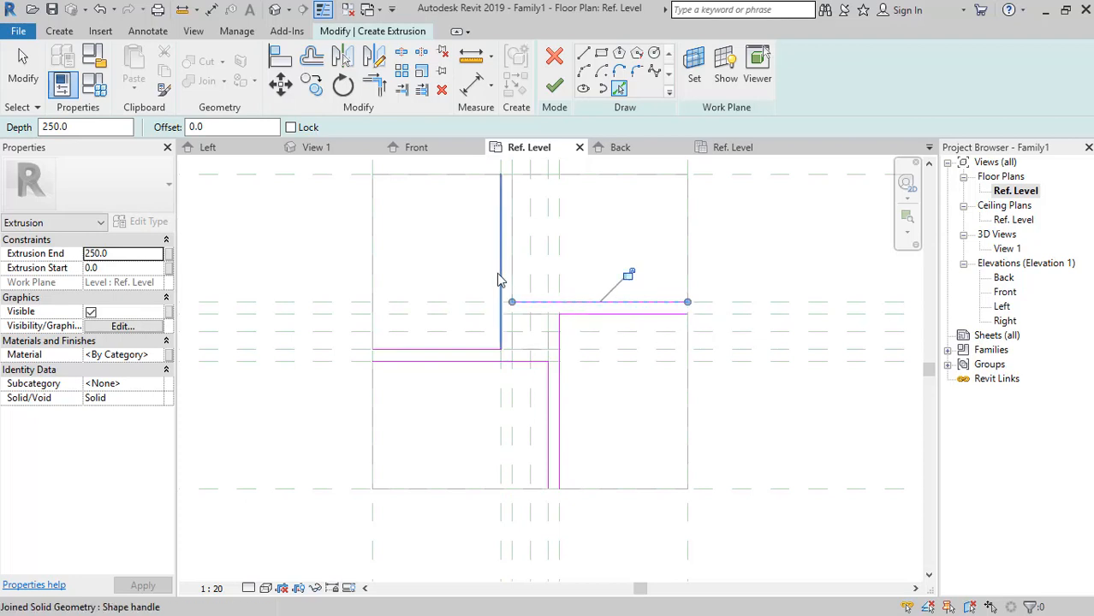
left_click(517, 282)
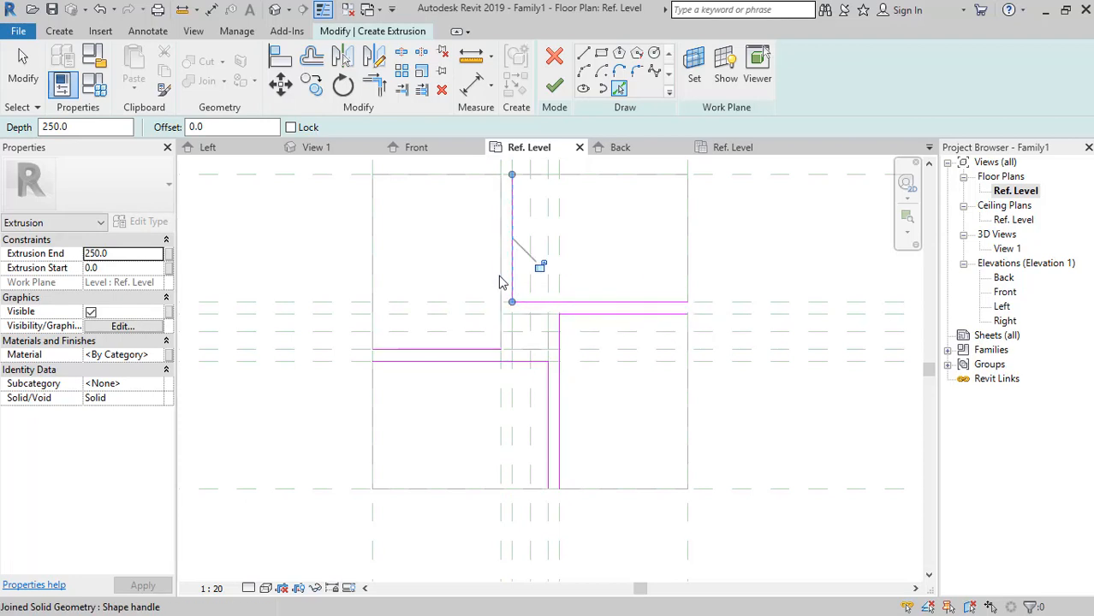
left_click(529, 322)
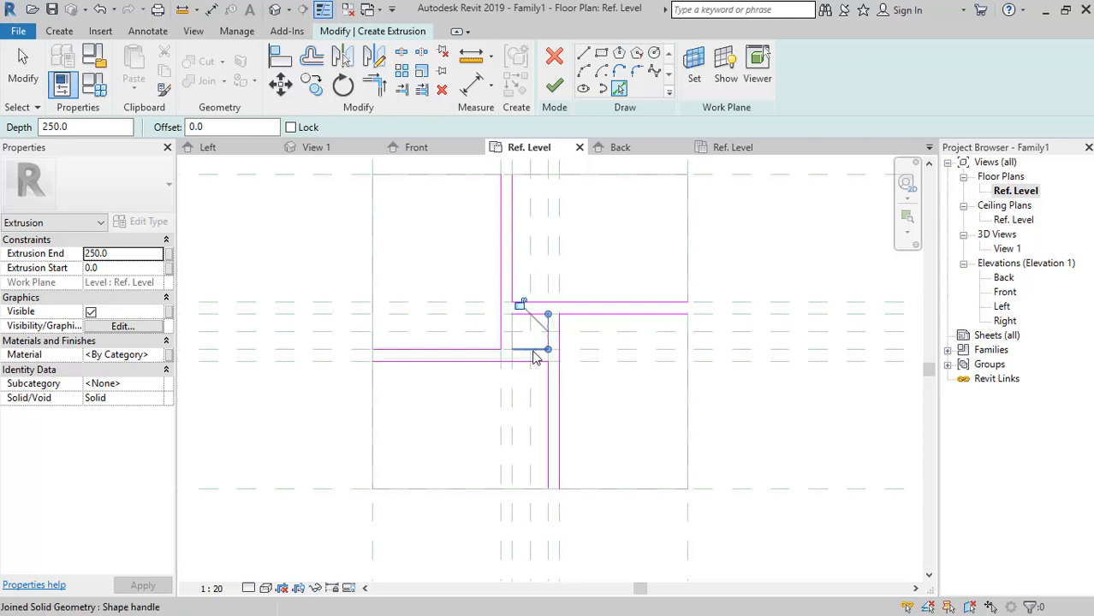
left_click(513, 334)
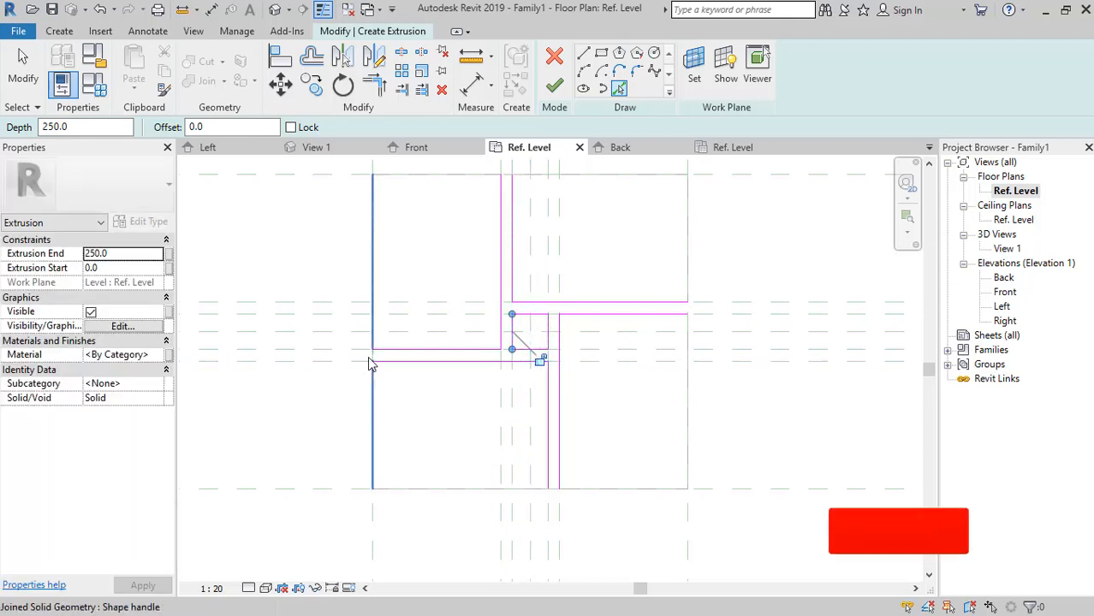
Close the open ends of the four pinwheel arms with short straight lines and finish the extrusion sketch.
left_click(584, 55)
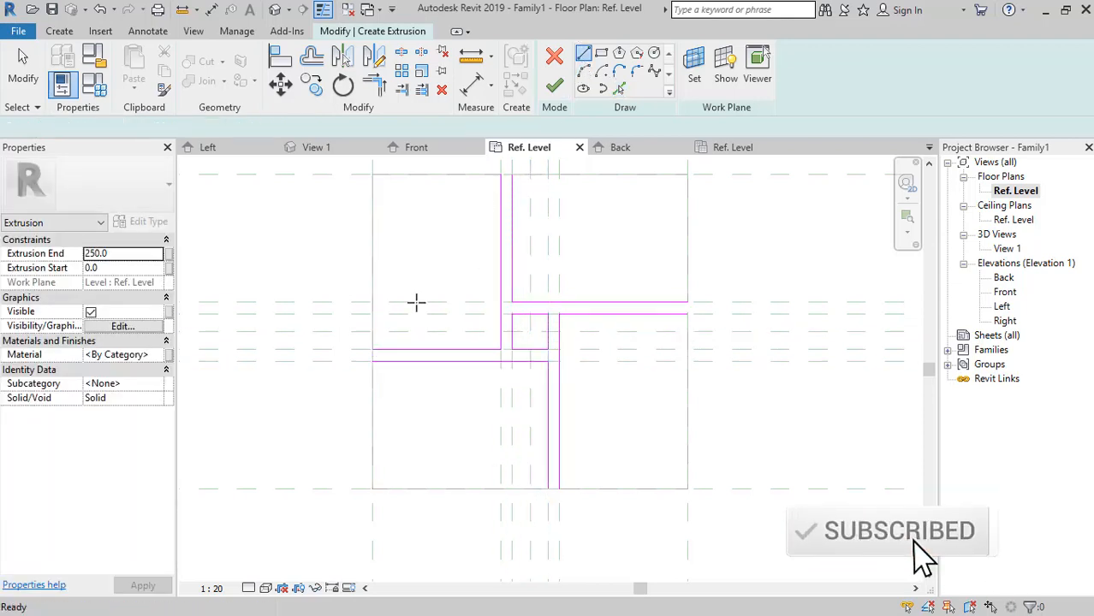
left_click(373, 350)
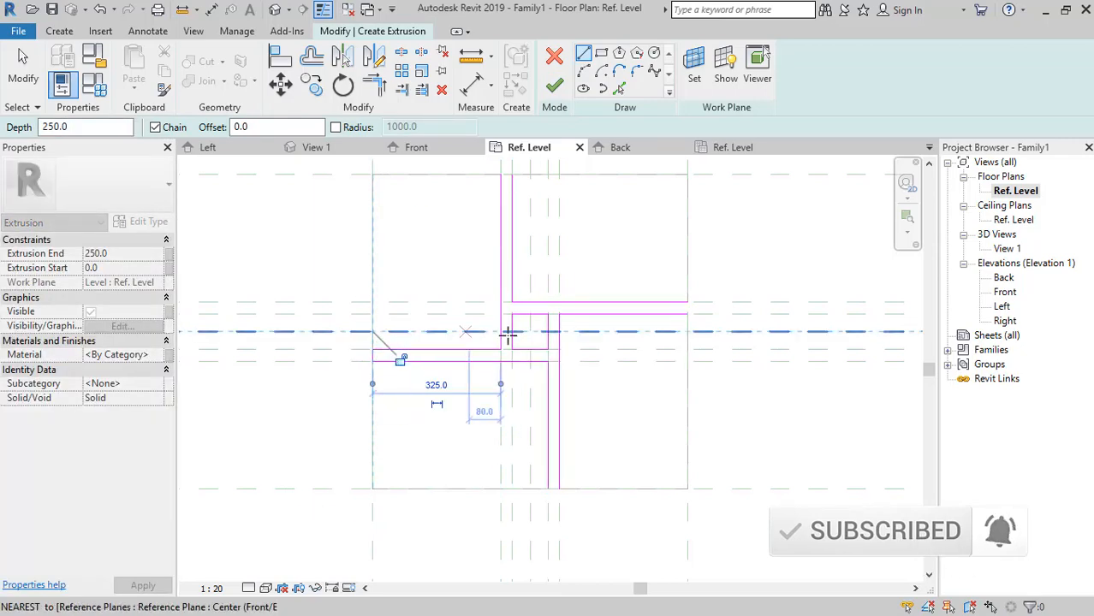
left_click(547, 490)
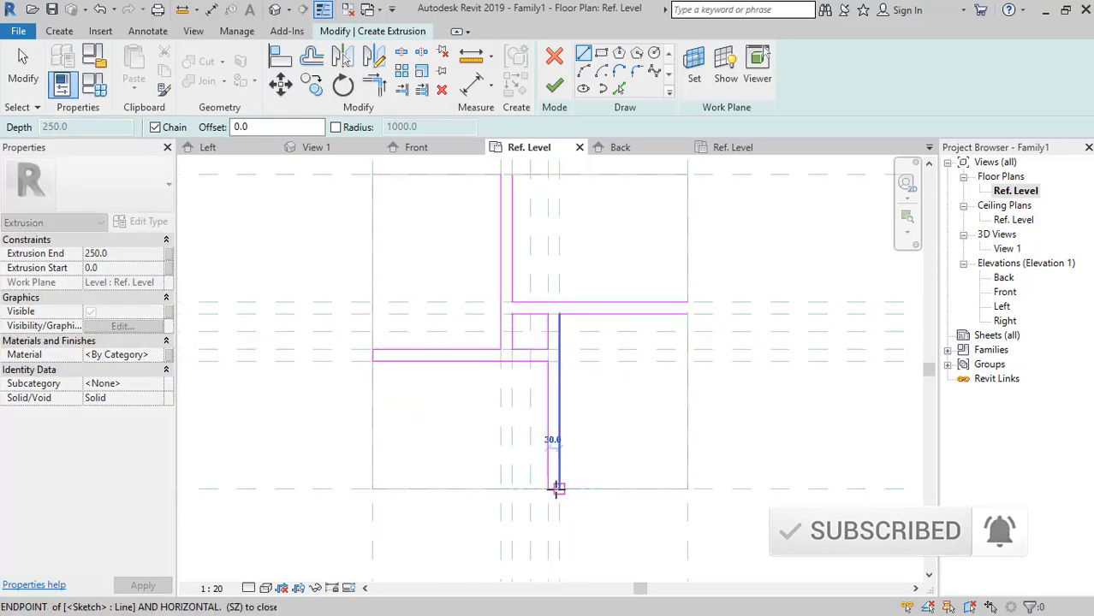
left_click(558, 488)
left_click(687, 314)
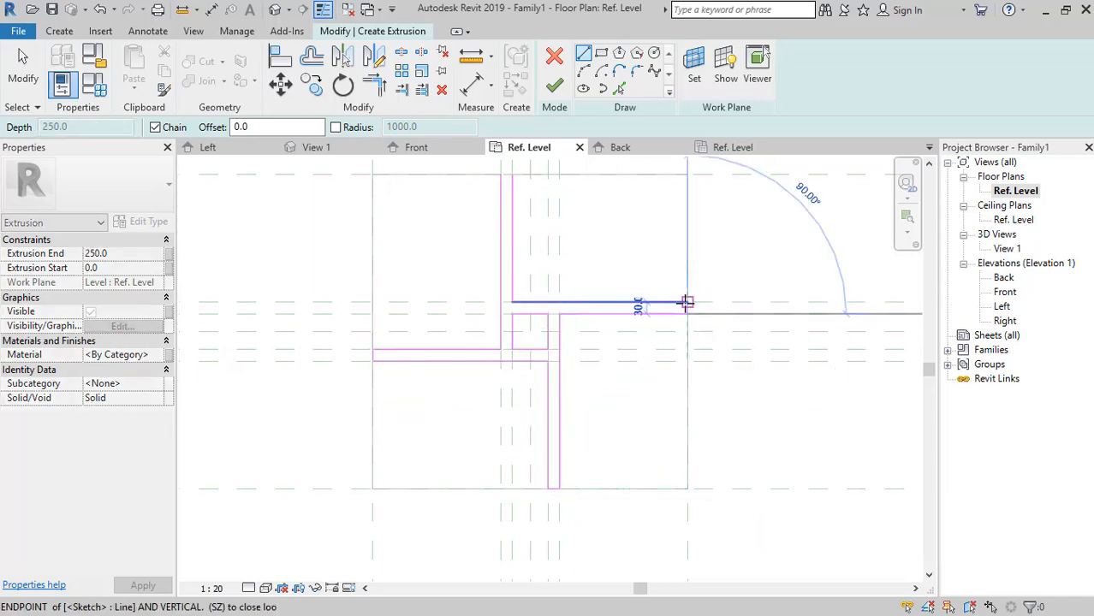
left_click(686, 302)
left_click(511, 175)
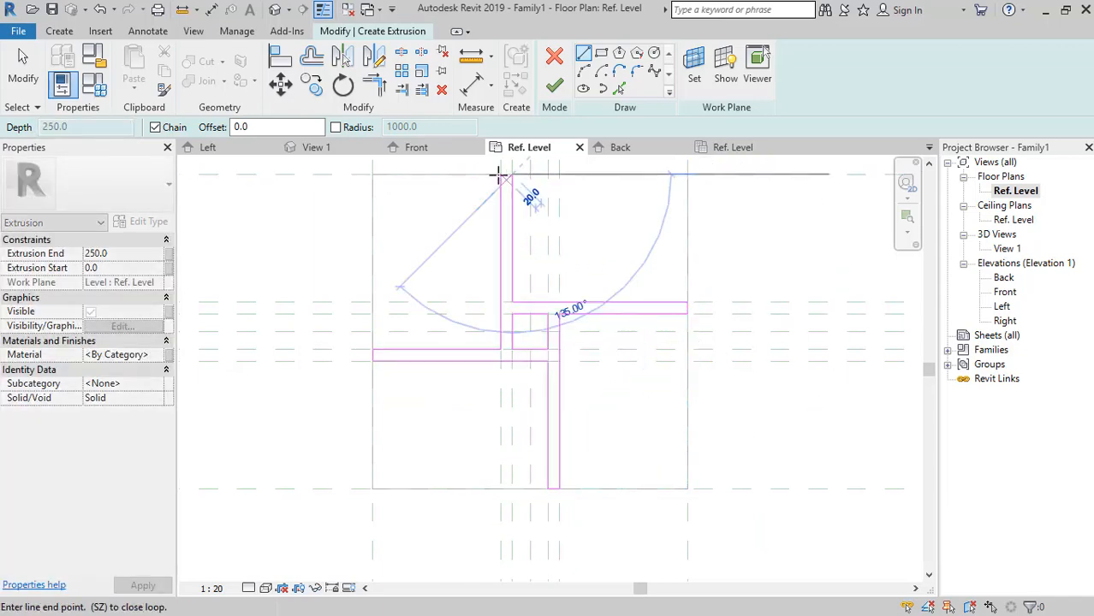
left_click(501, 174)
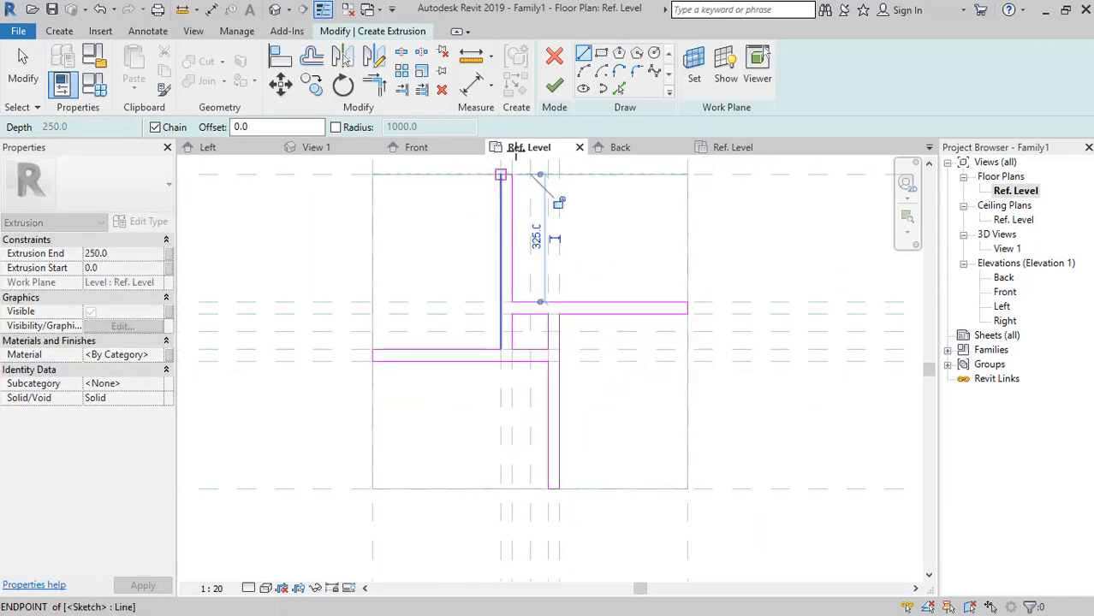
left_click(554, 94)
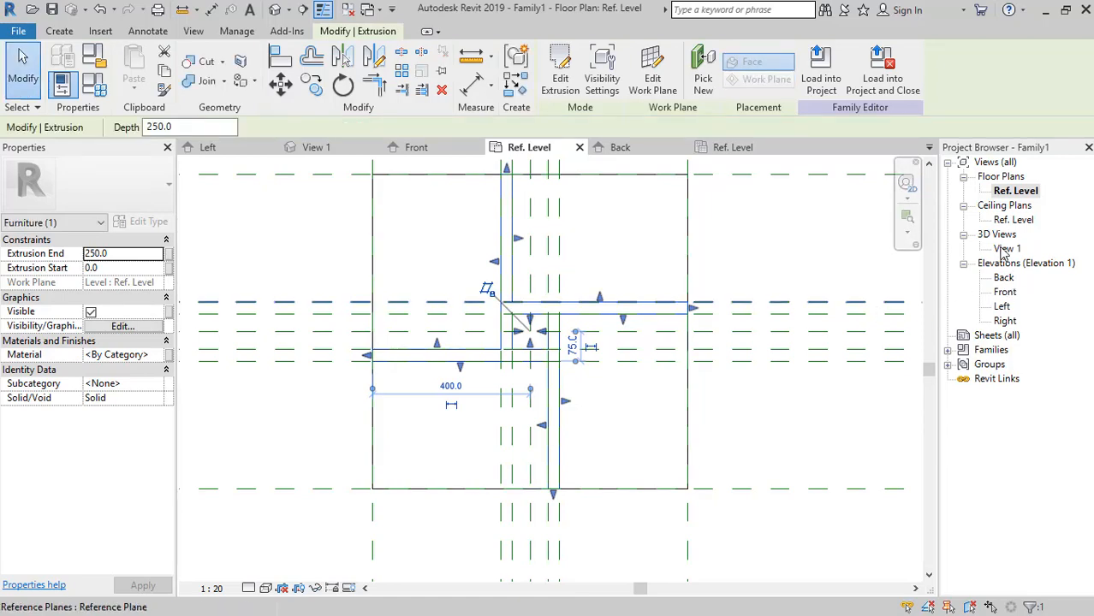
In the Back elevation, stretch the pinwheel extrusion's top to the upper horizontal reference plane, for an extrusion end of 450.
double_click(1005, 280)
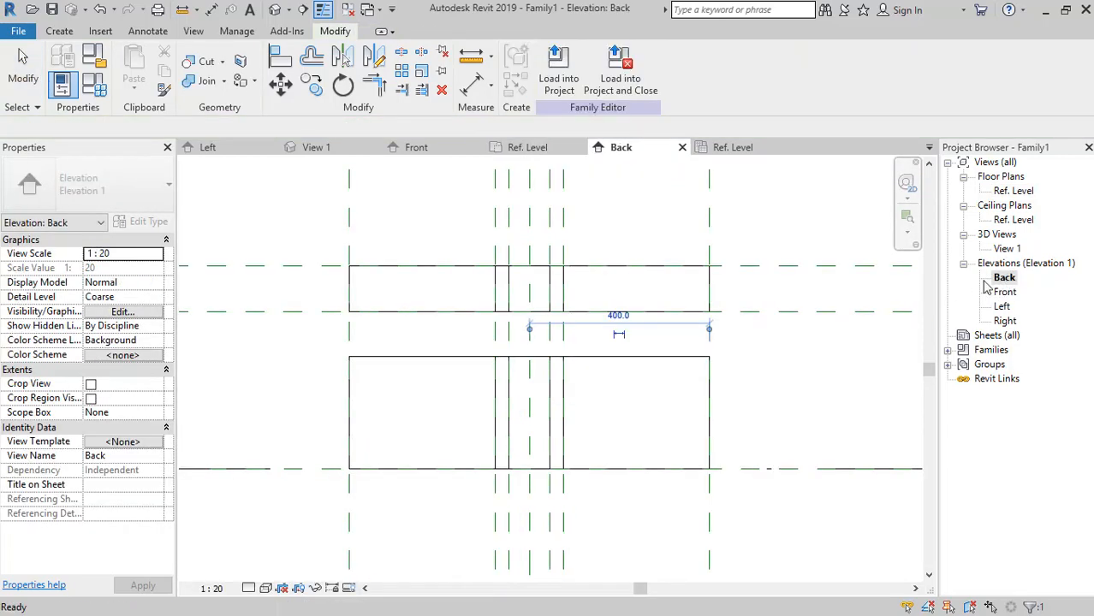
left_click_drag(531, 356, 528, 266)
left_click(745, 412)
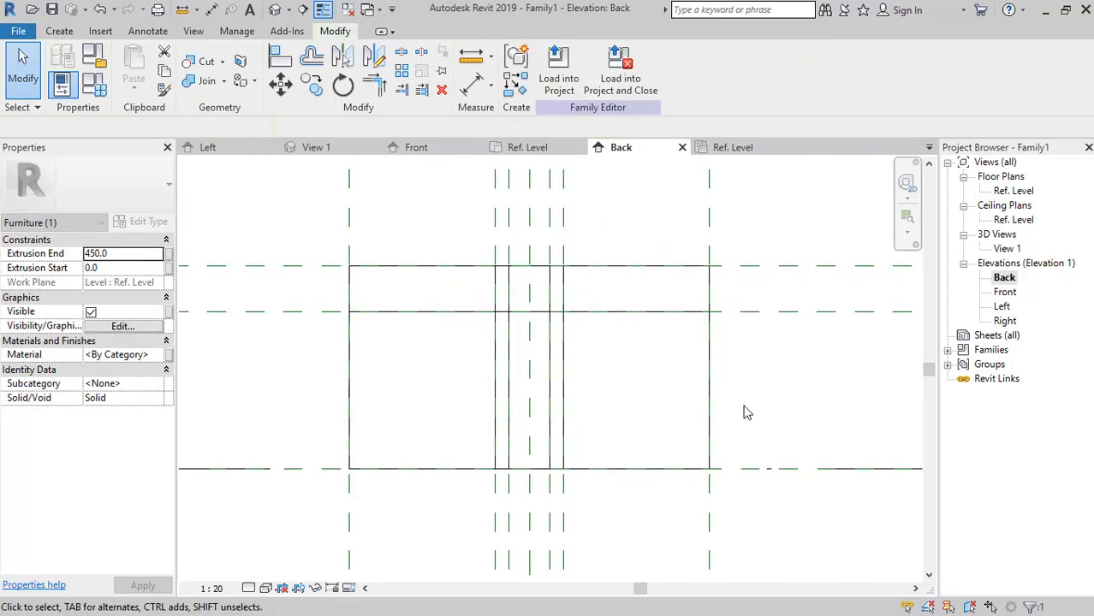
Assign the Plastic, Opaque White material from the AEC library to the pinwheel extrusion.
left_click(707, 412)
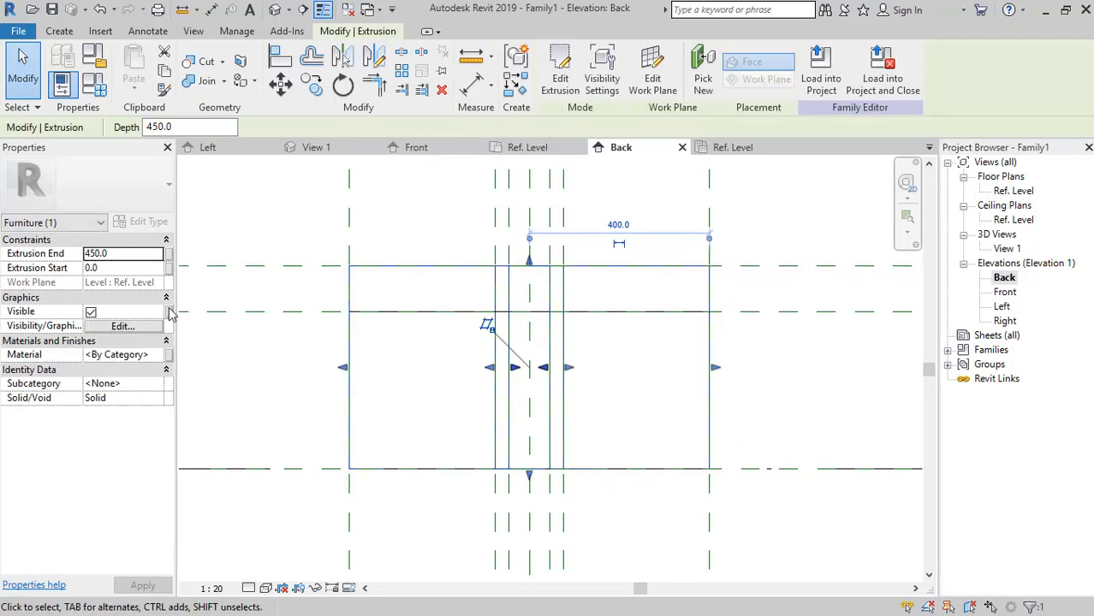
left_click(158, 356)
left_click(159, 354)
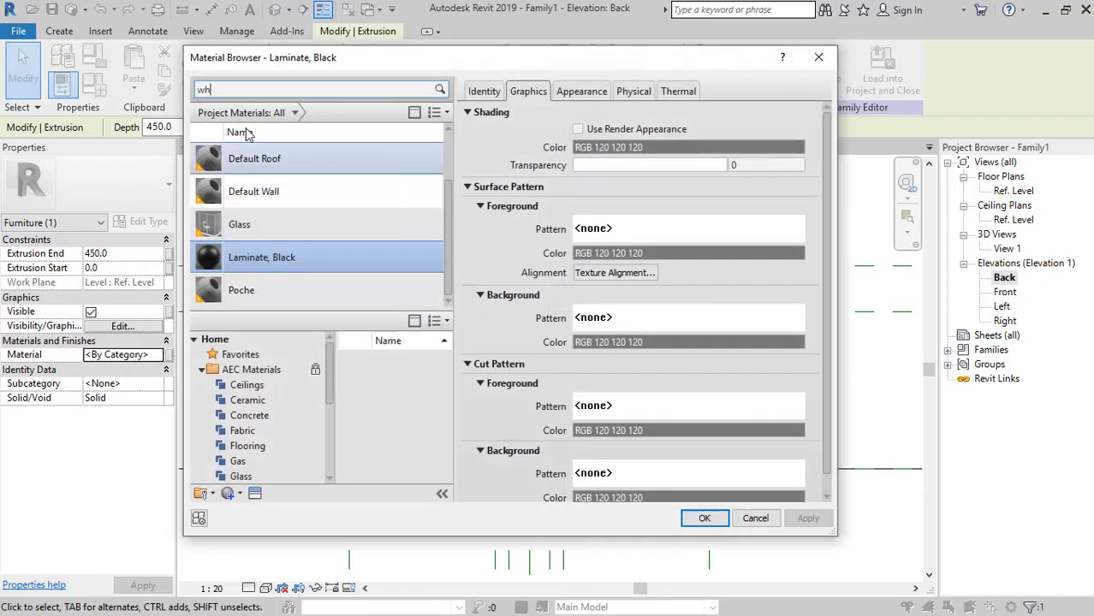
type("whi")
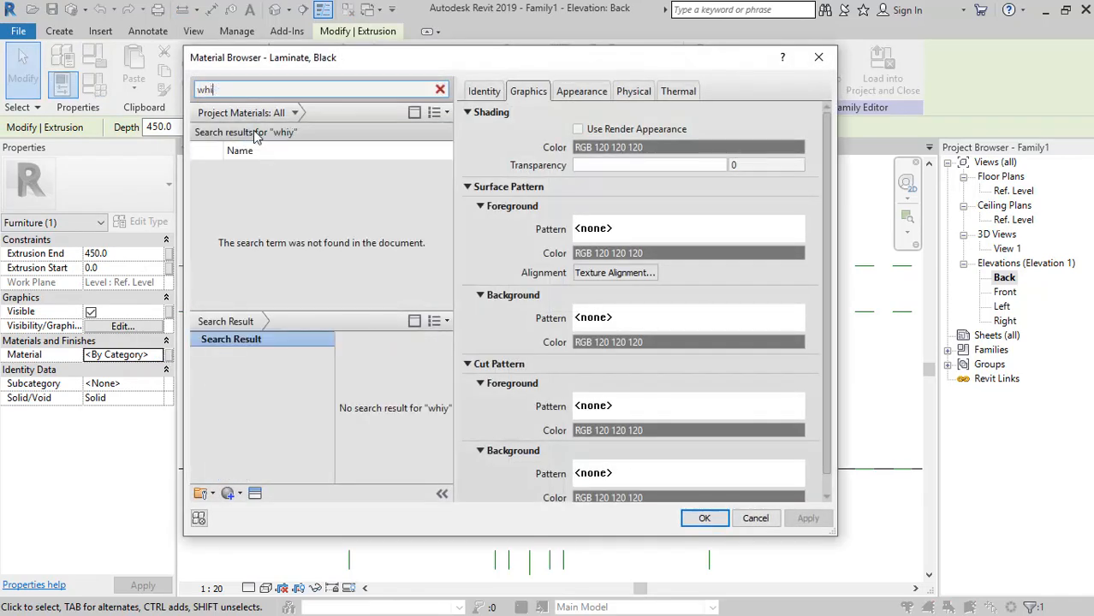
type("yte")
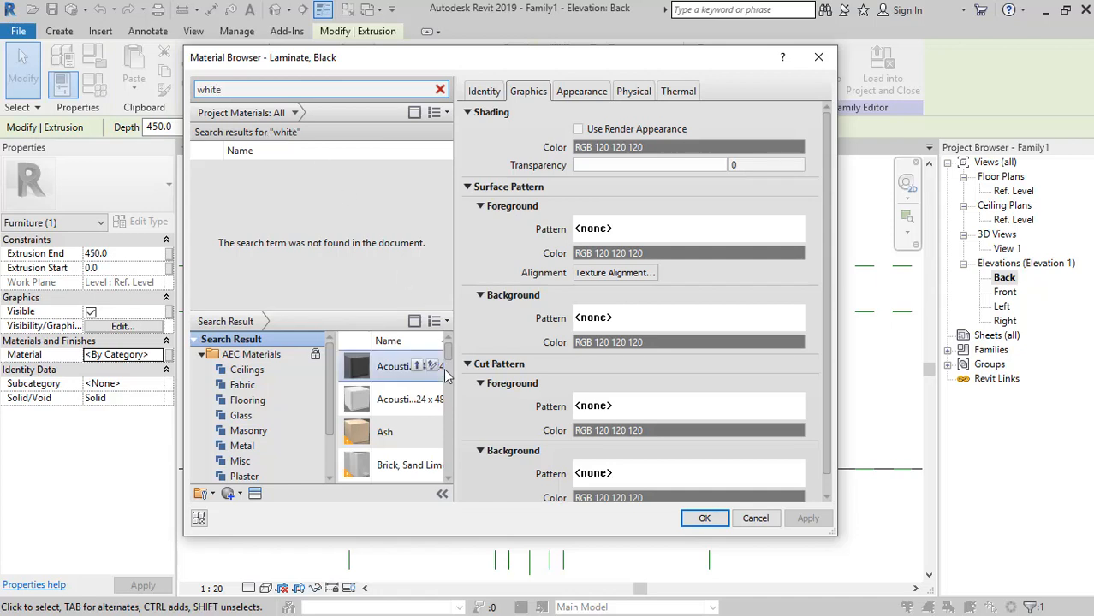
left_click_drag(452, 360, 454, 440)
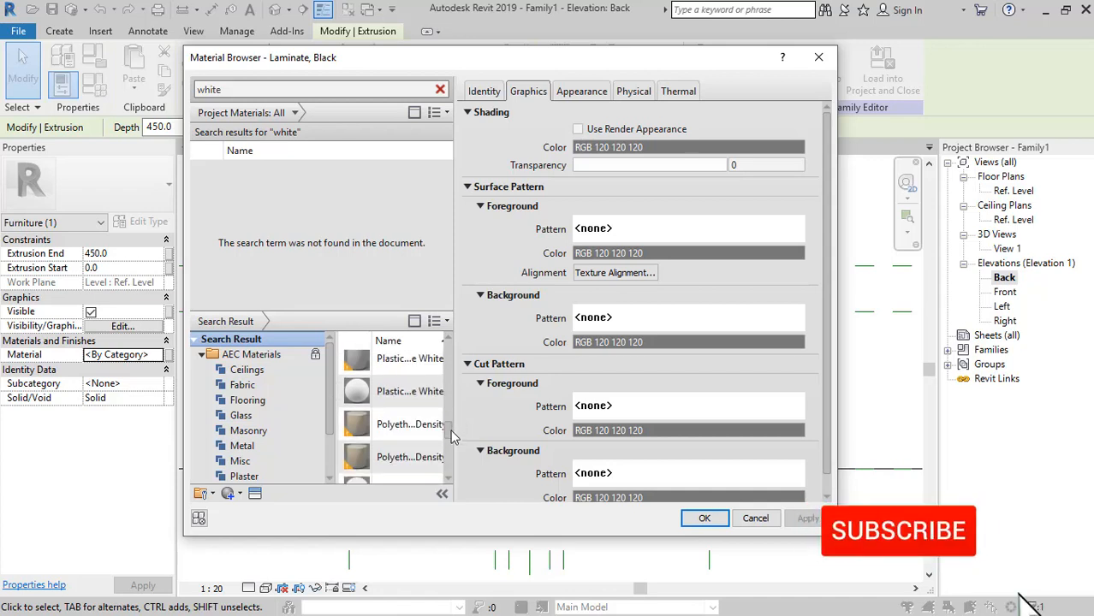
left_click(418, 382)
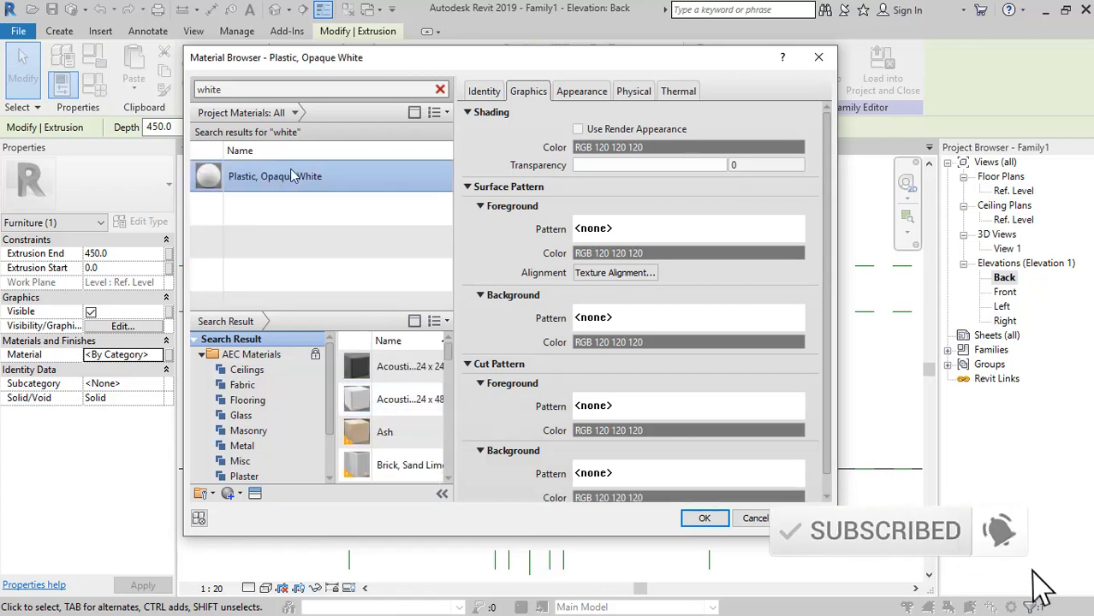
left_click(704, 521)
left_click(841, 401)
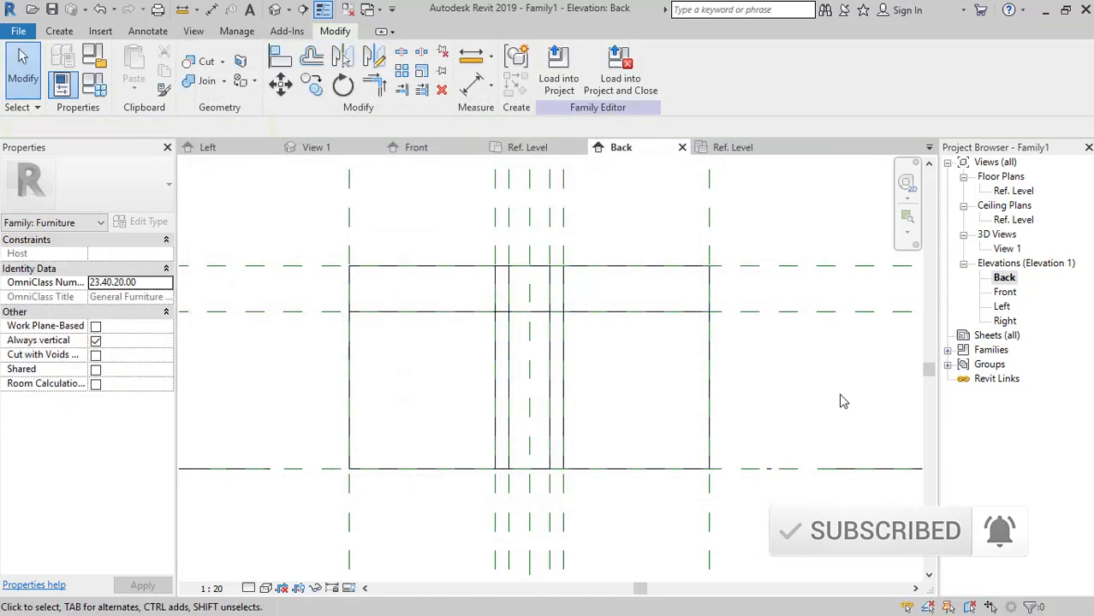
Show the finished table in 3D View 1 and examine it from the back.
double_click(1005, 249)
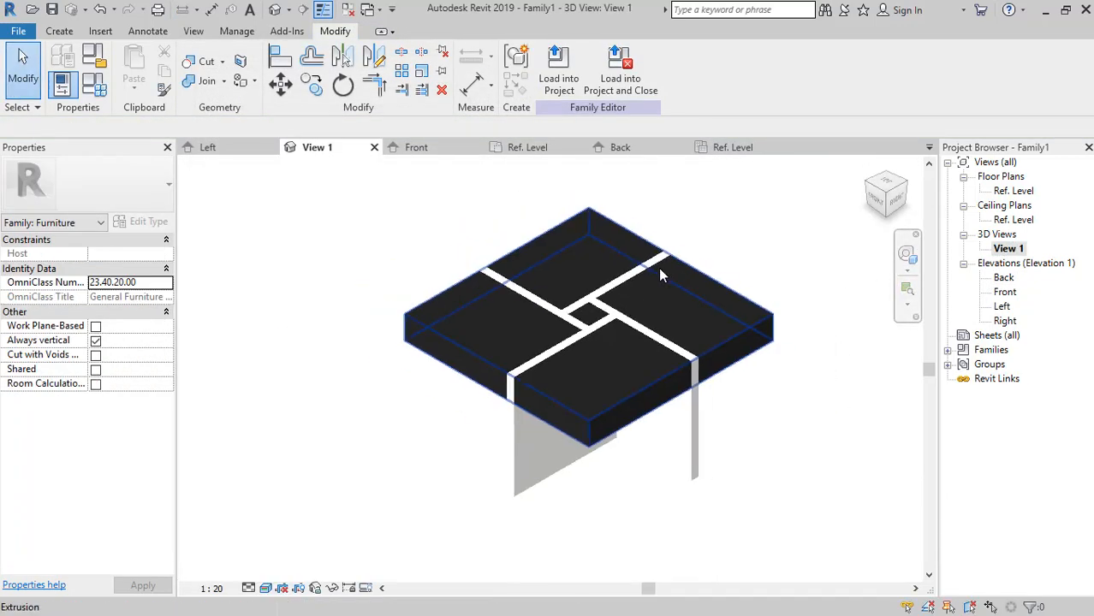
scroll(659, 269, "down", 1)
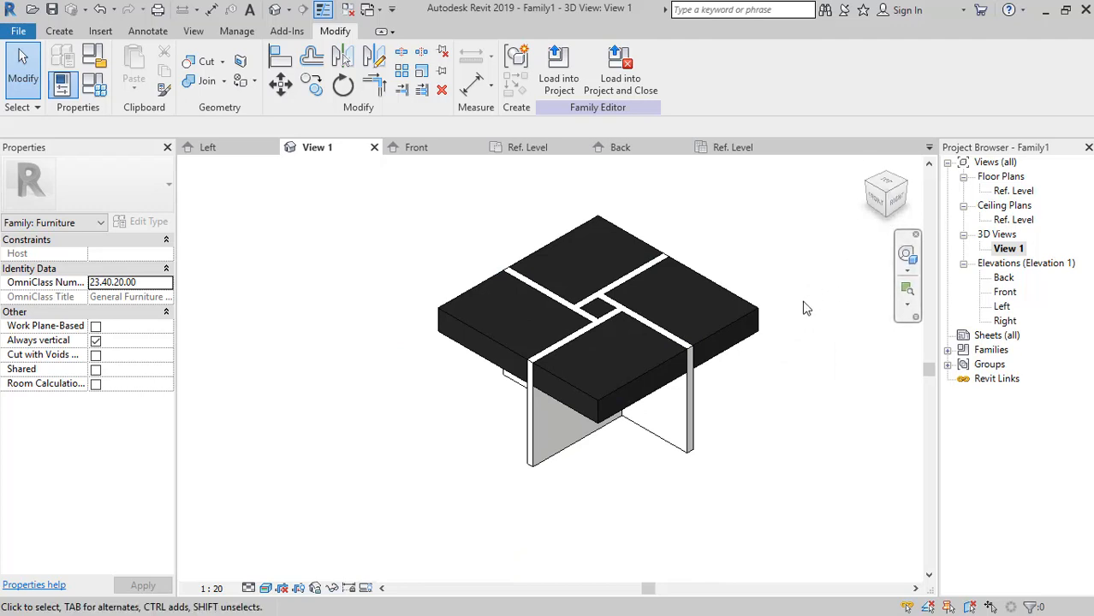
middle_click_drag(777, 340, 562, 378, "shift")
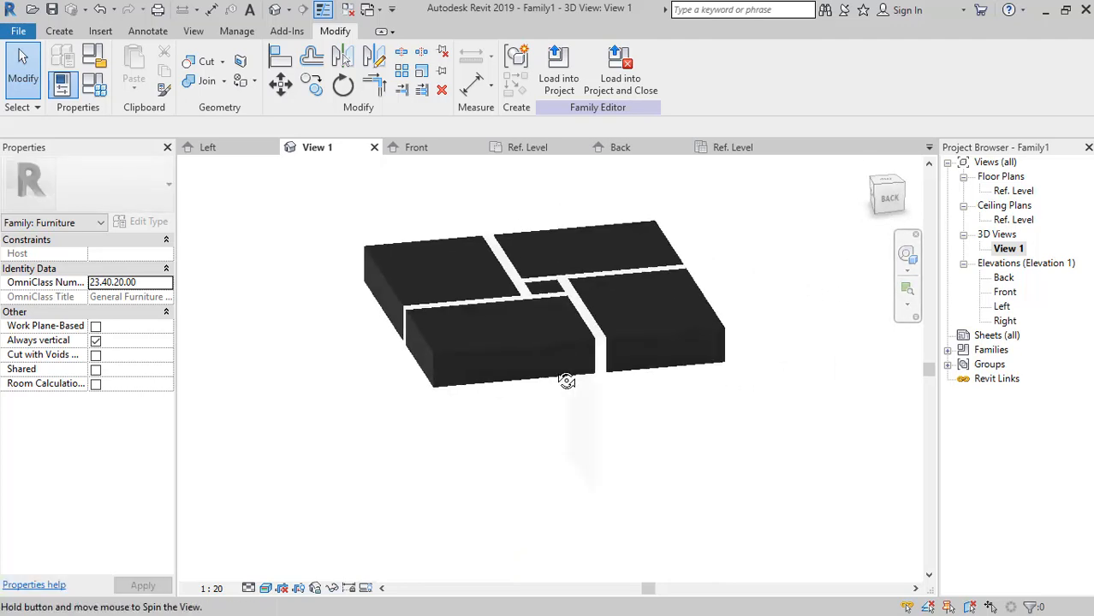